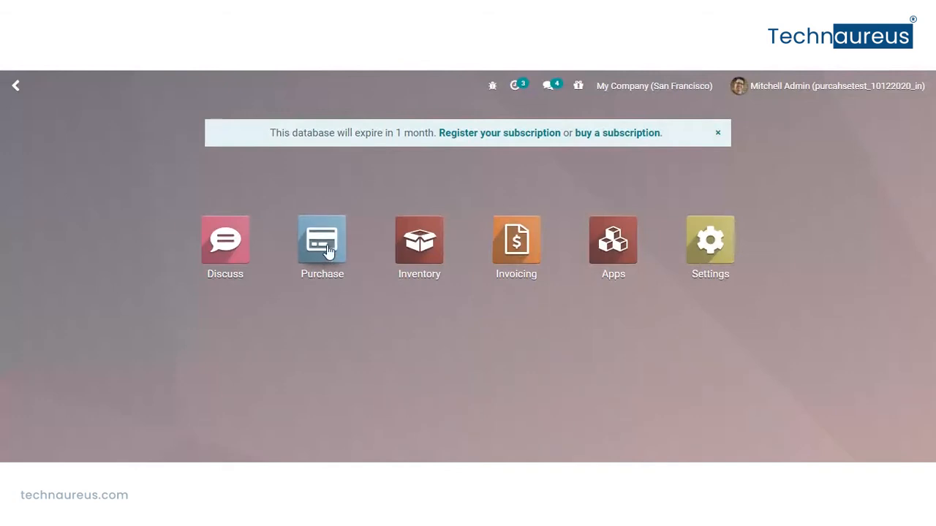
Step: Review the Purchase app's invoicing settings and save them with 3-way matching enabled and bill control on received quantities
{"action": "left_click", "coordinate": [323, 250]}
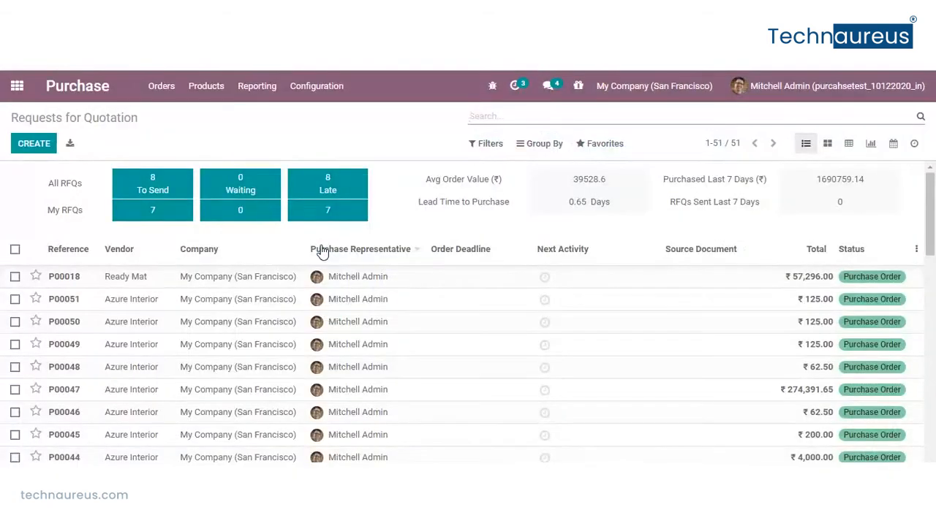
{"action": "left_click", "coordinate": [321, 89]}
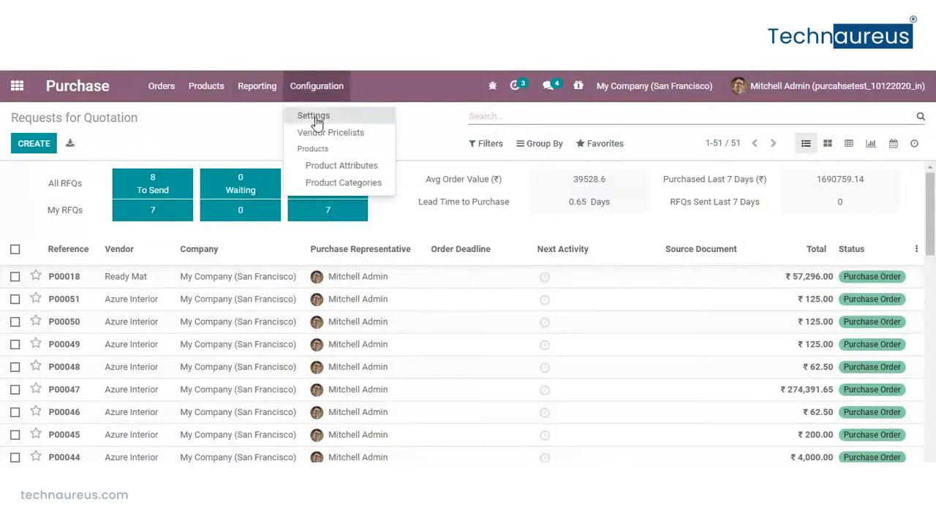
{"action": "left_click", "coordinate": [317, 122]}
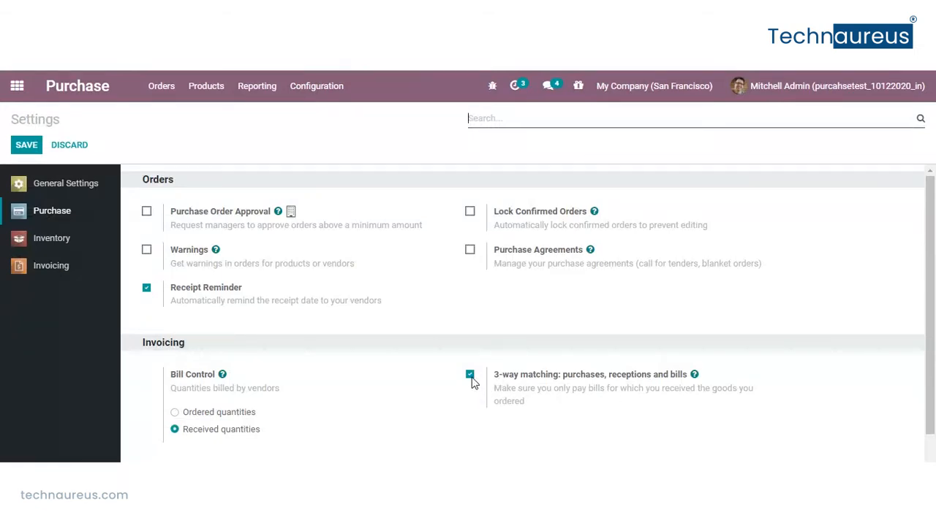
{"action": "mouse_move", "coordinate": [471, 374]}
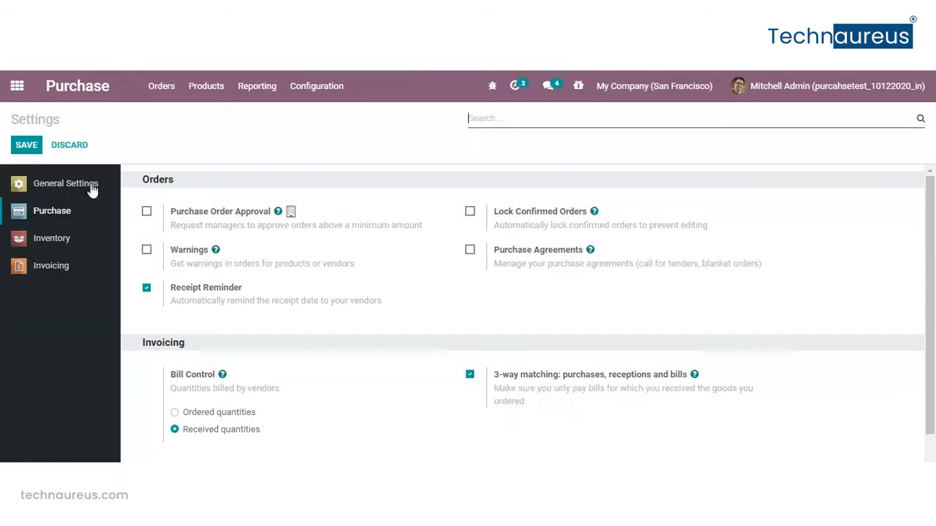
{"action": "left_click", "coordinate": [24, 149]}
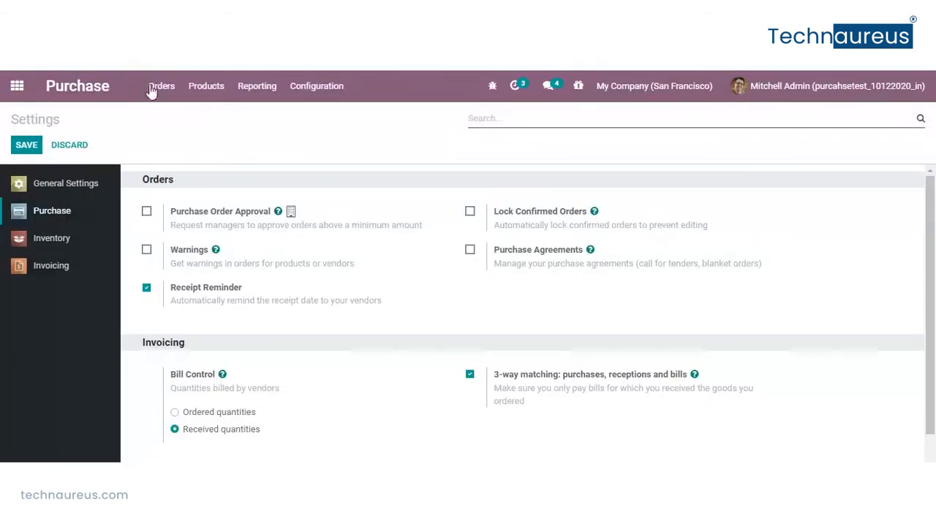
Step: Create a new request for quotation for vendor Azure Interior with the GST treatment Consumer
{"action": "left_click", "coordinate": [158, 89]}
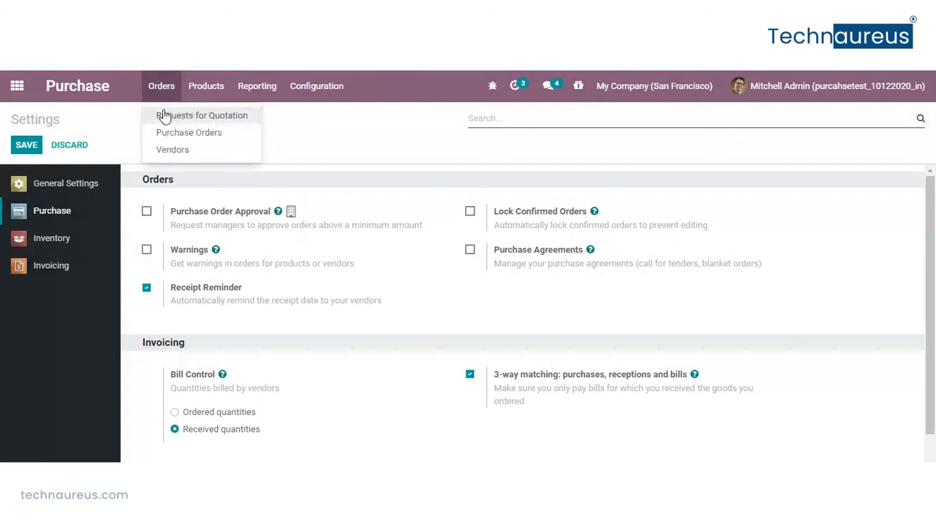
{"action": "left_click", "coordinate": [163, 114]}
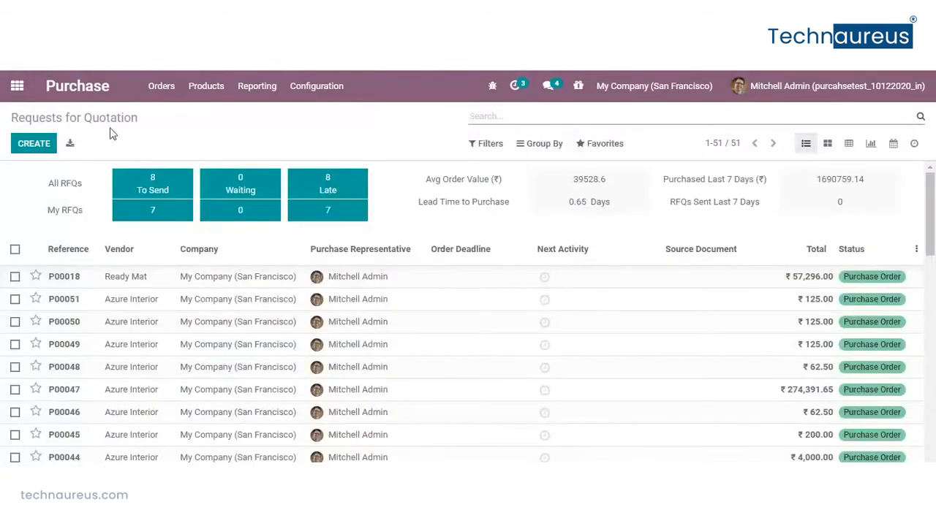
{"action": "left_click", "coordinate": [31, 149]}
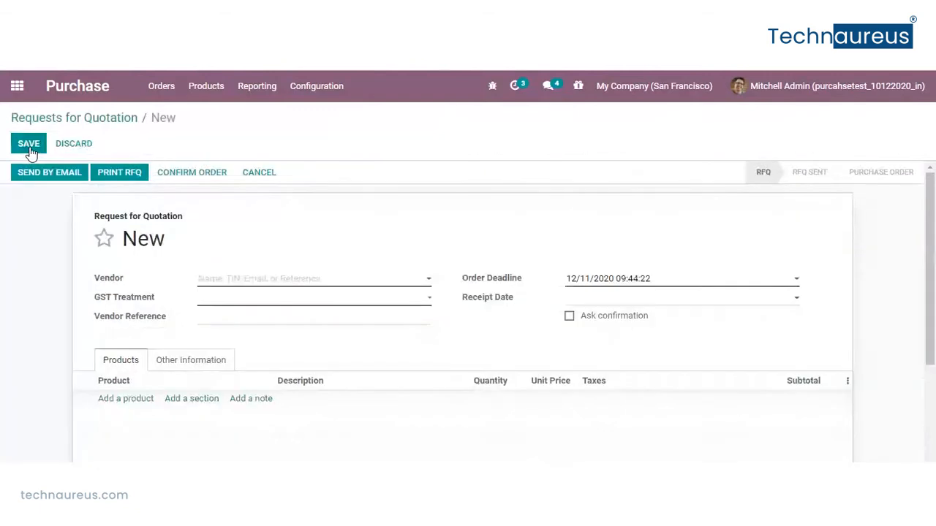
{"action": "left_click", "coordinate": [427, 283]}
{"action": "left_click", "coordinate": [379, 305]}
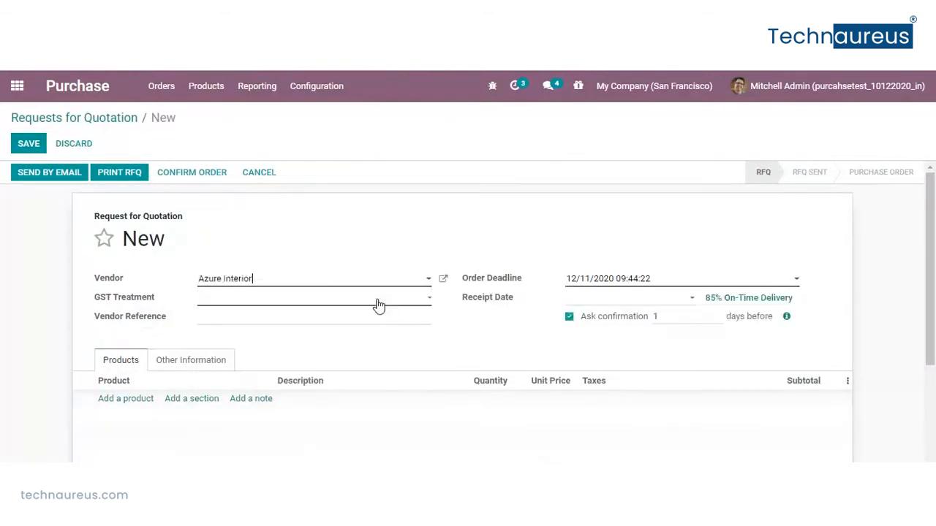
{"action": "left_click", "coordinate": [430, 299]}
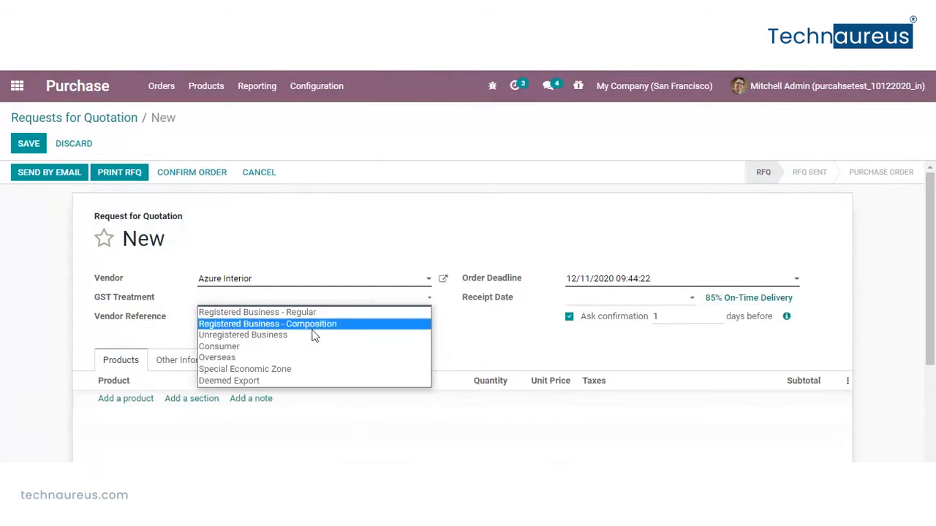
{"action": "left_click", "coordinate": [278, 350]}
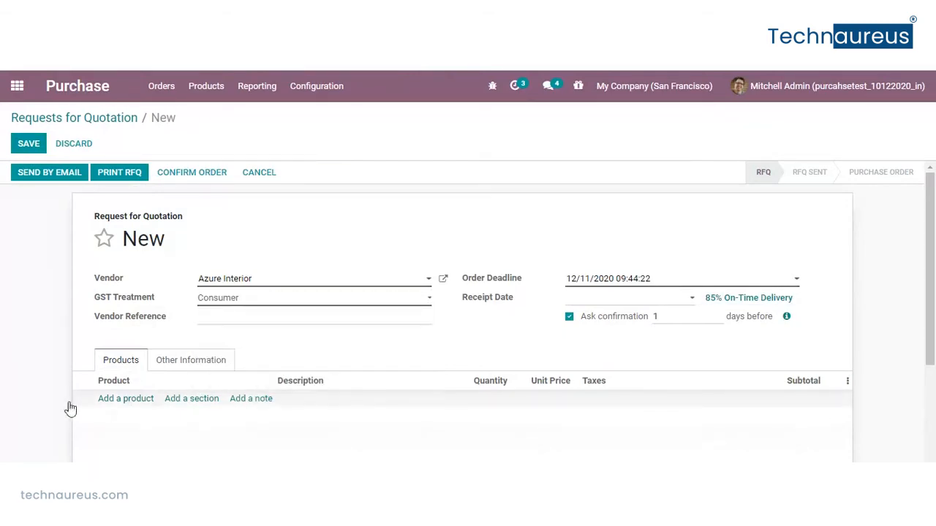
Step: Add the product [E-COM11] Cabinet with Doors as a line on the request for quotation
{"action": "left_click", "coordinate": [119, 407]}
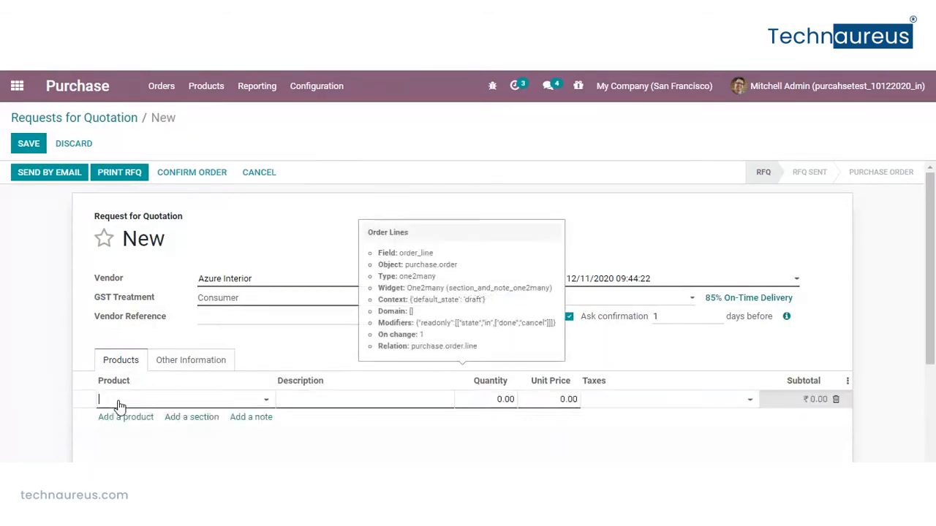
{"action": "left_click", "coordinate": [265, 401]}
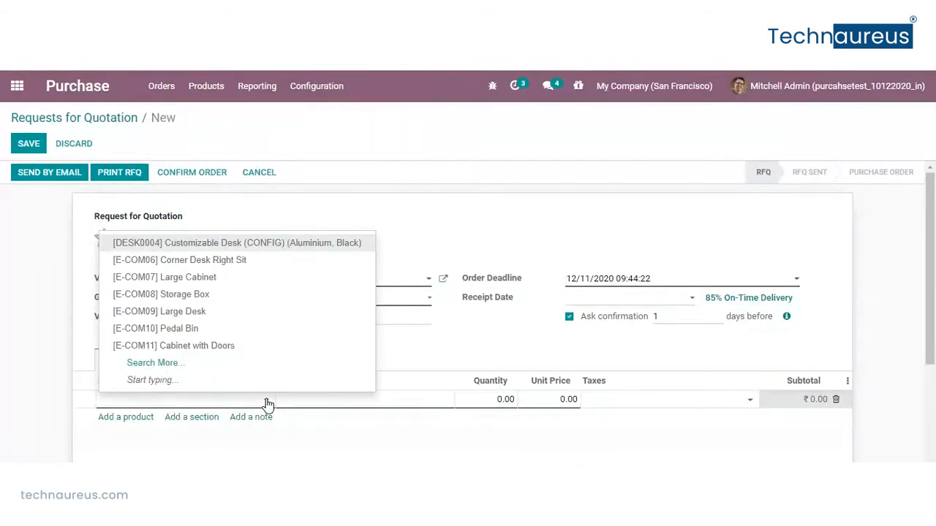
{"action": "left_click", "coordinate": [254, 359]}
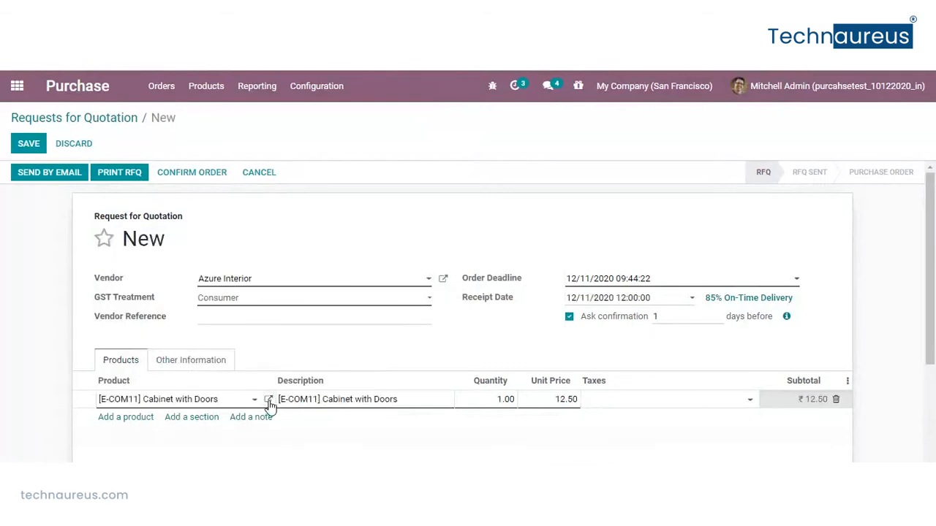
Step: Examine the vendor bill control policy in the Cabinet with Doors product's purchase details, opened from the order line
{"action": "left_click", "coordinate": [268, 401]}
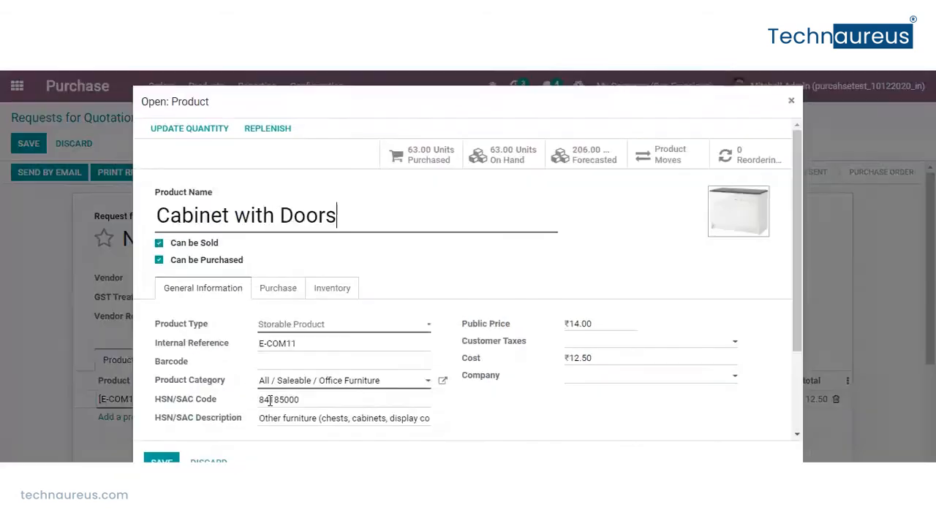
{"action": "left_click", "coordinate": [279, 289]}
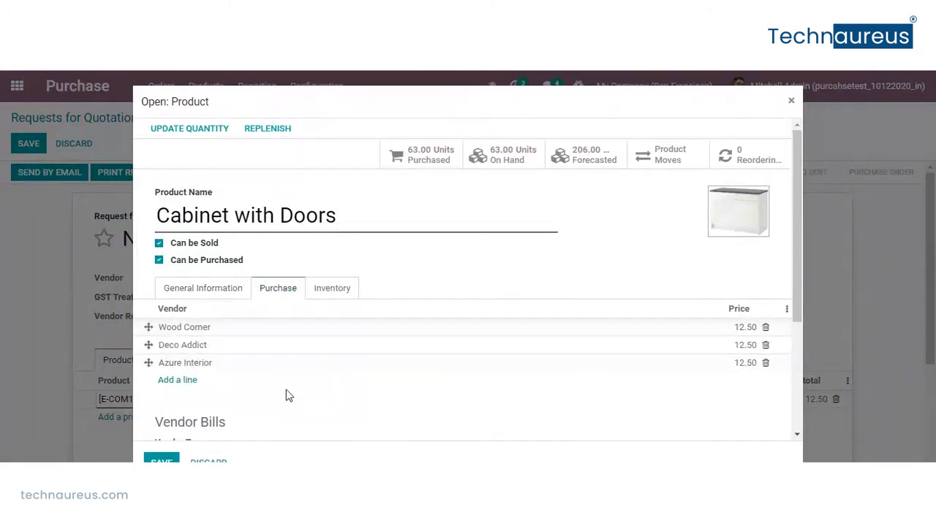
{"action": "scroll", "coordinate": [286, 397], "scroll_direction": "down", "scroll_amount": 3}
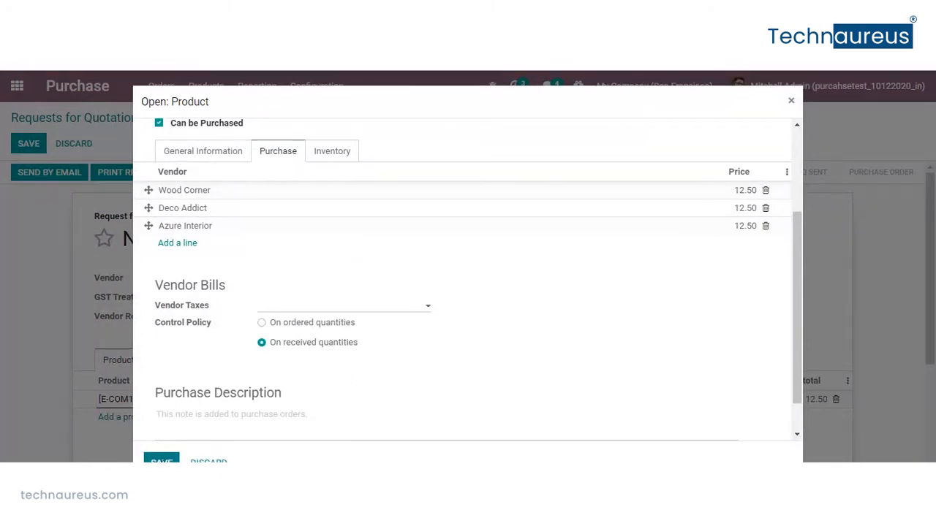
{"action": "left_click", "coordinate": [162, 461]}
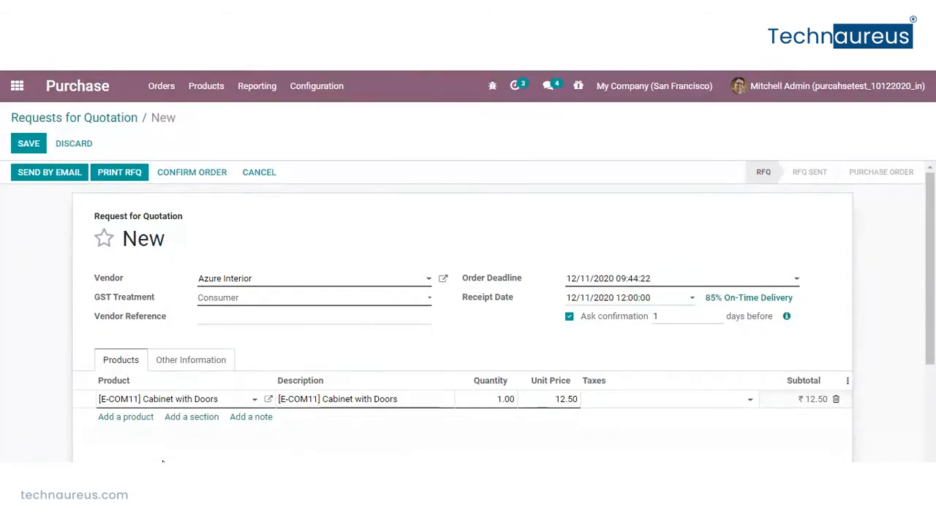
Step: Save and confirm the request for quotation as a purchase order, and set the Cabinet with Doors quantity to 10
{"action": "left_click", "coordinate": [33, 143]}
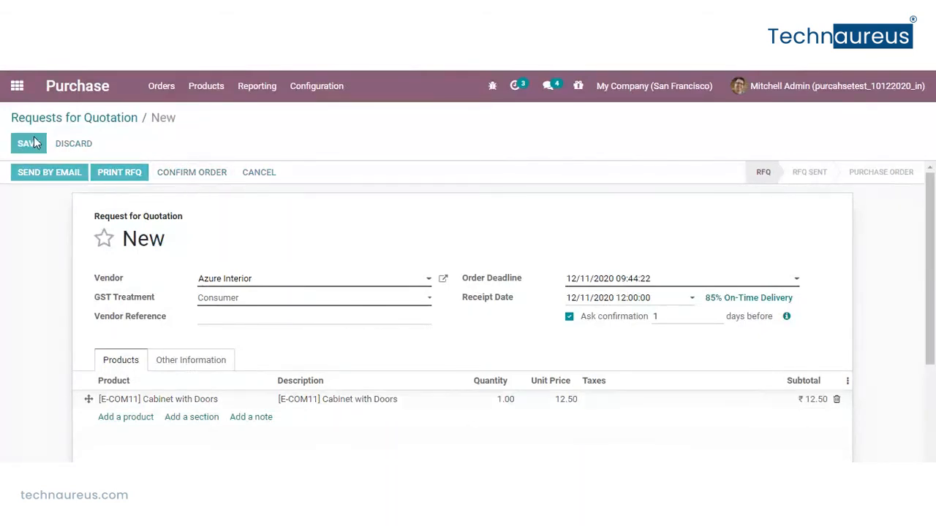
{"action": "left_click", "coordinate": [196, 176]}
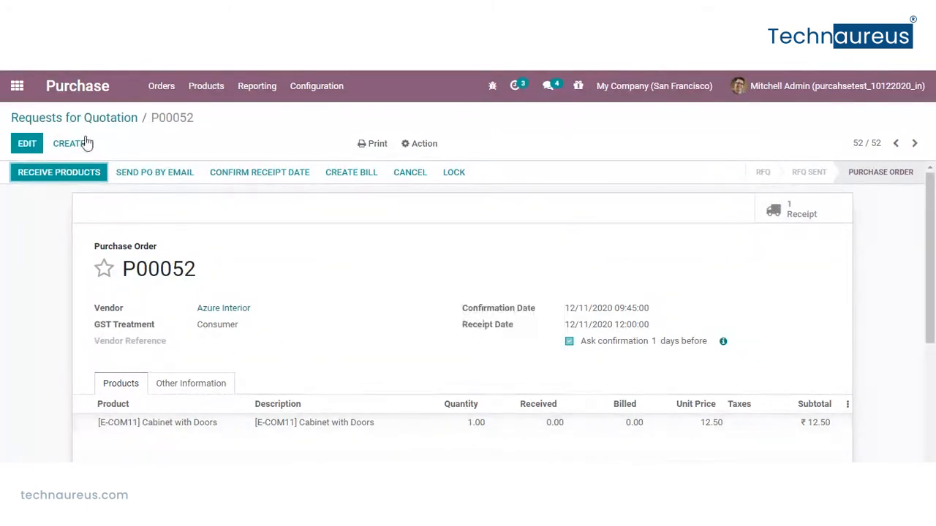
{"action": "left_click", "coordinate": [33, 144]}
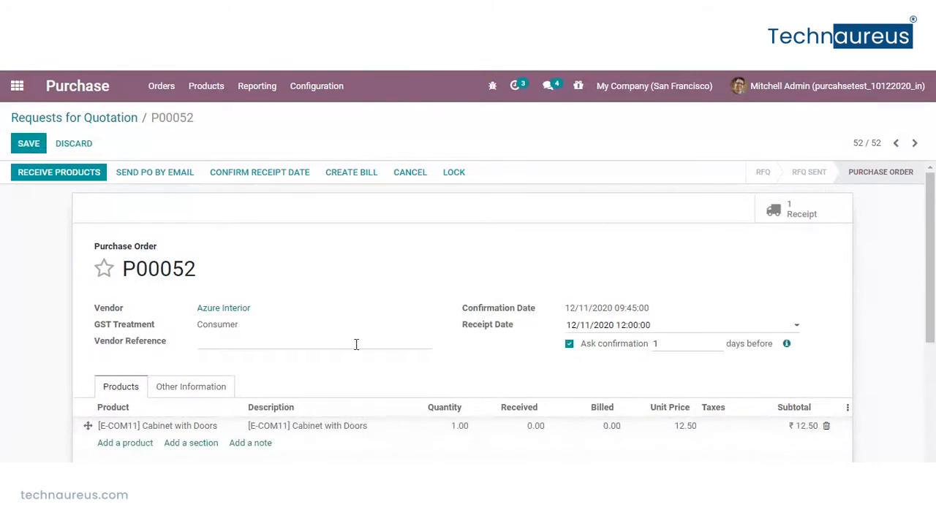
{"action": "left_click", "coordinate": [444, 425]}
{"action": "type", "text": "10"}
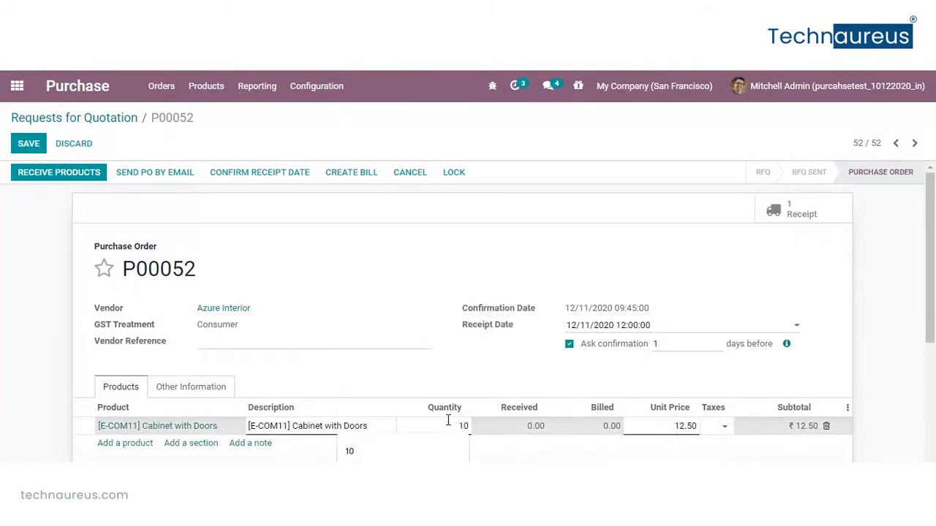
{"action": "left_click", "coordinate": [514, 363]}
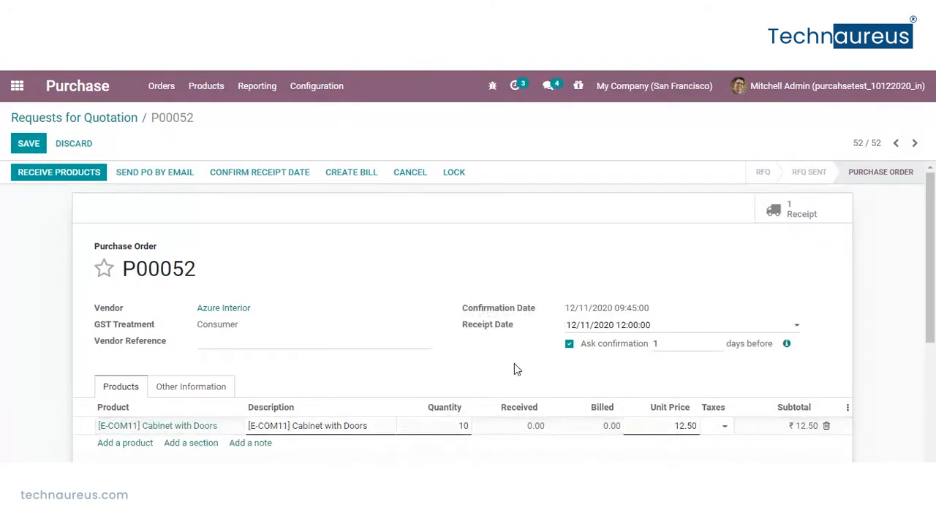
{"action": "left_click", "coordinate": [29, 145]}
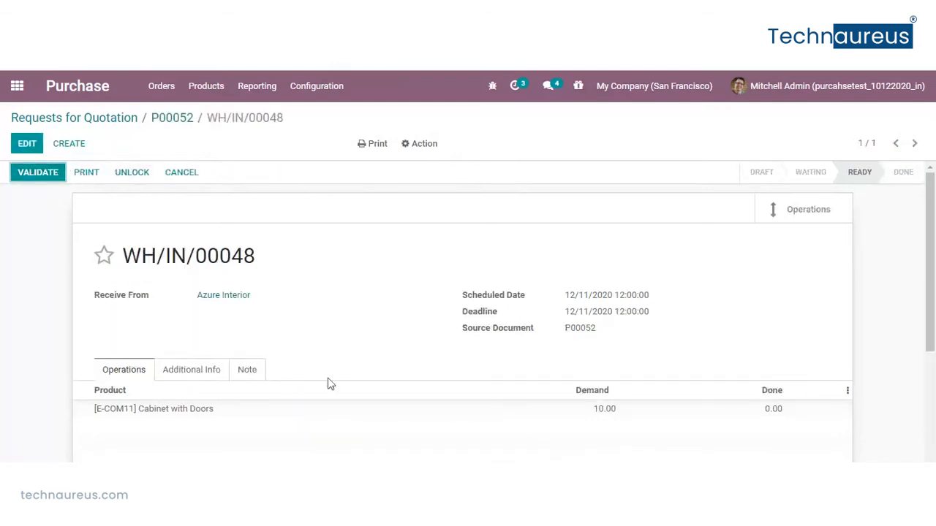
Step: Receive the ordered cabinets by setting the done quantity to 10 on the receipt and validating it
{"action": "left_click", "coordinate": [25, 145]}
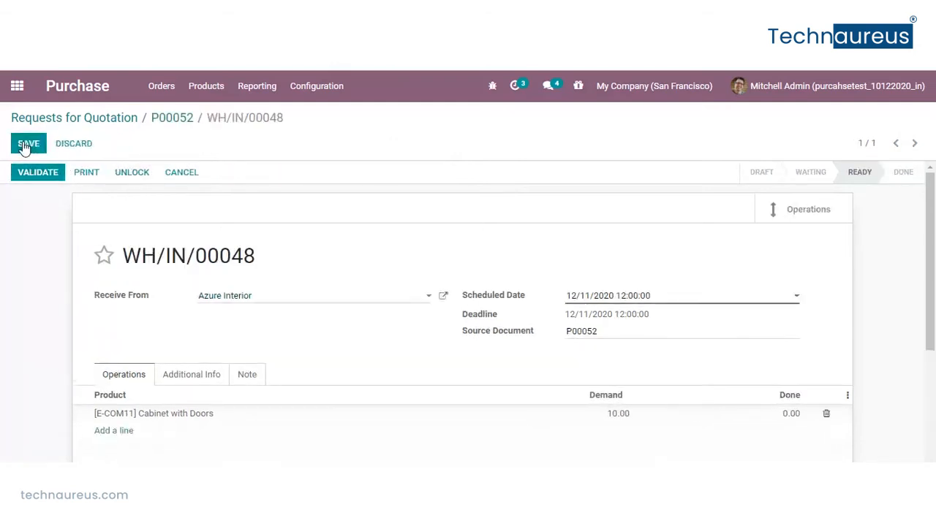
{"action": "left_click", "coordinate": [786, 418]}
{"action": "type", "text": "10"}
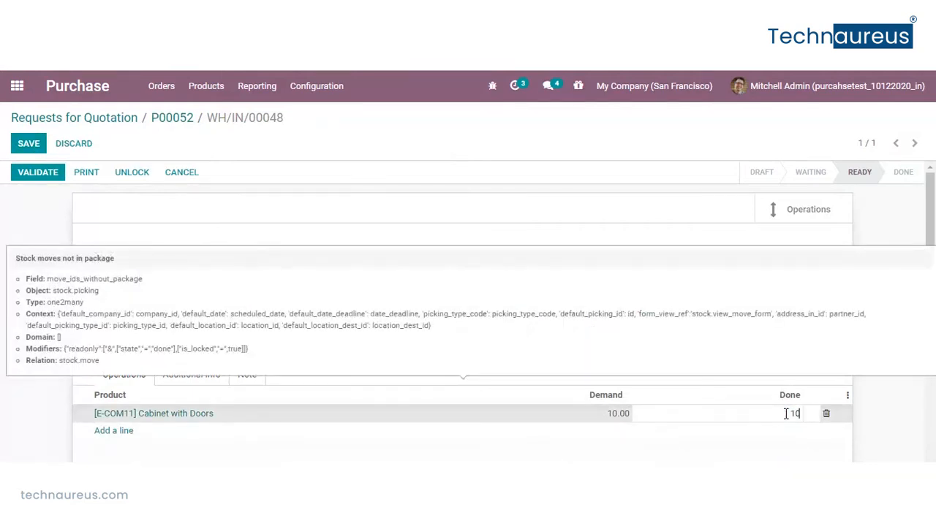
{"action": "left_click", "coordinate": [25, 146]}
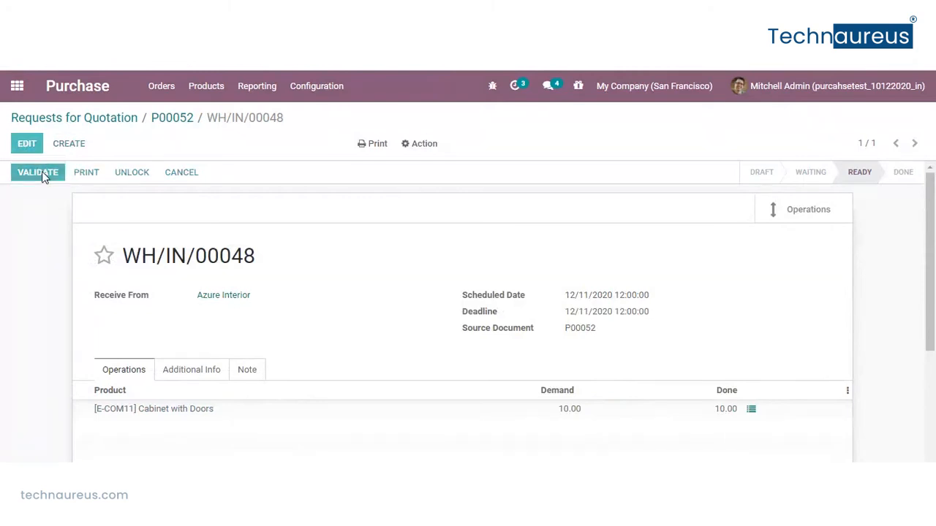
{"action": "left_click", "coordinate": [41, 171]}
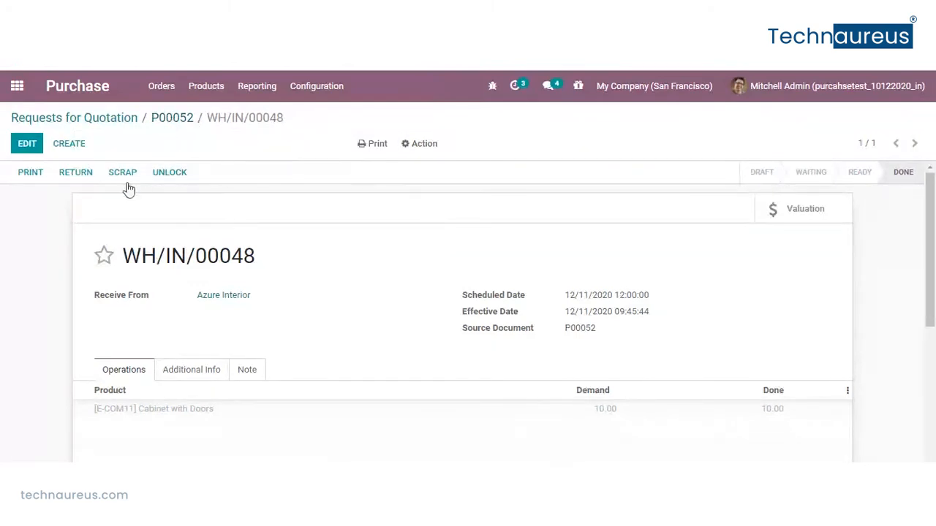
Step: Return to the purchase order and create a draft vendor bill for the received products
{"action": "left_click", "coordinate": [175, 119]}
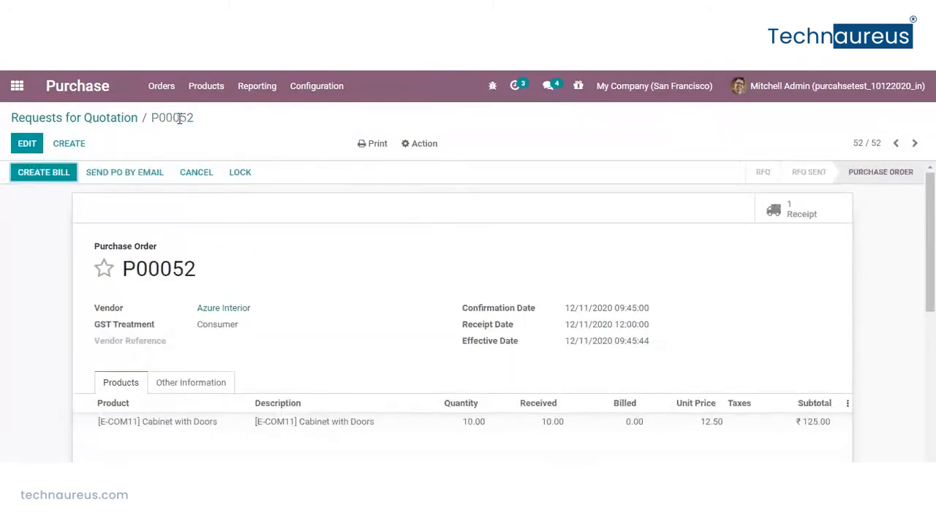
{"action": "left_click", "coordinate": [51, 175]}
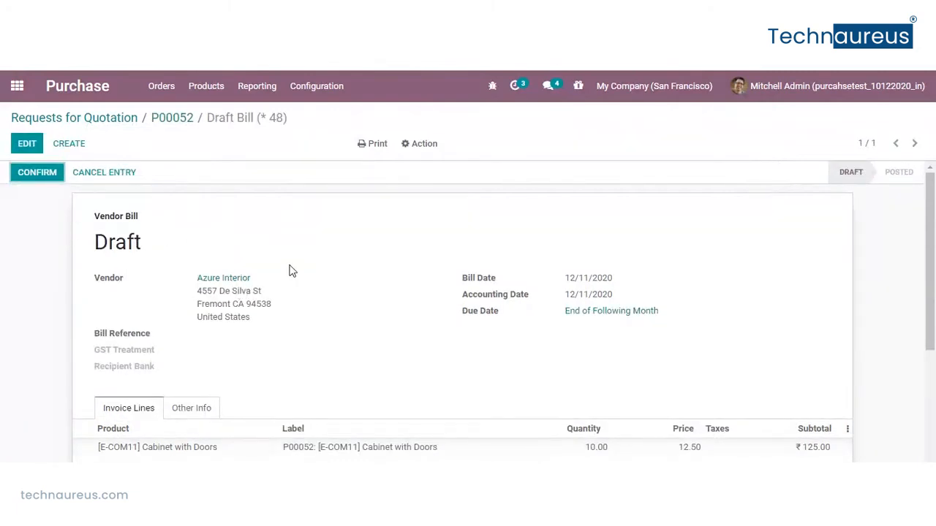
Step: Check the Should Be Paid status in the draft bill's other information, and the ordered, received and billed quantities on the purchase order
{"action": "scroll", "coordinate": [288, 270], "scroll_direction": "down", "scroll_amount": 1}
{"action": "left_click", "coordinate": [191, 341]}
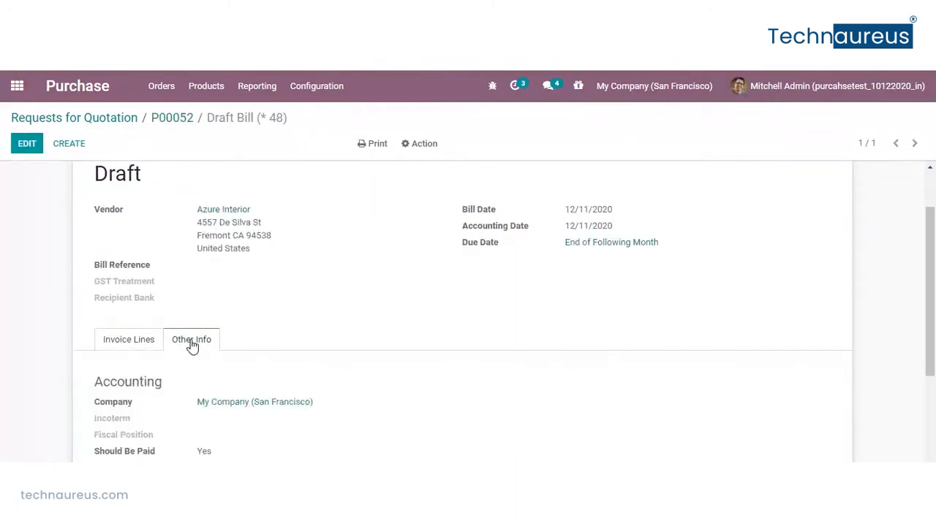
{"action": "scroll", "coordinate": [288, 356], "scroll_direction": "down", "scroll_amount": 2}
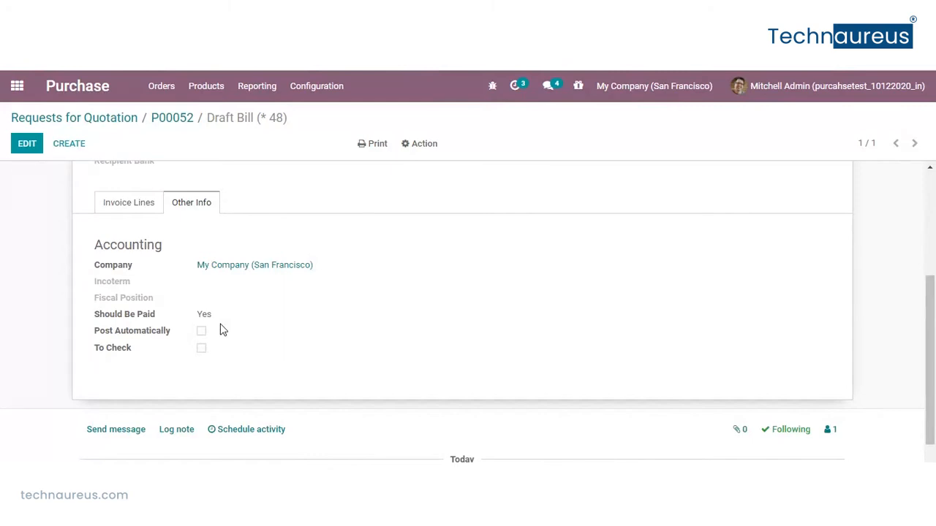
{"action": "left_click", "coordinate": [172, 119]}
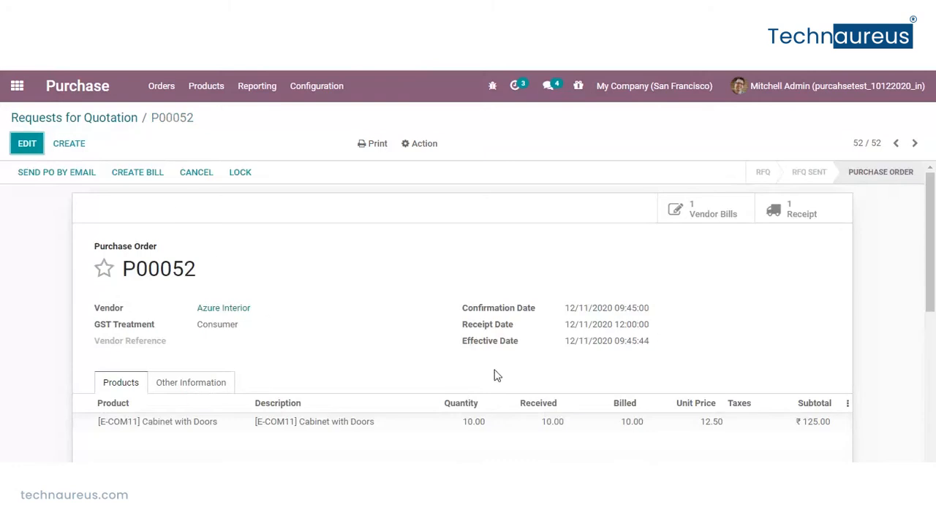
{"action": "mouse_move", "coordinate": [458, 405]}
Step: Start a new request for quotation for the vendor Azure Interior with the Consumer GST treatment
{"action": "left_click", "coordinate": [86, 120]}
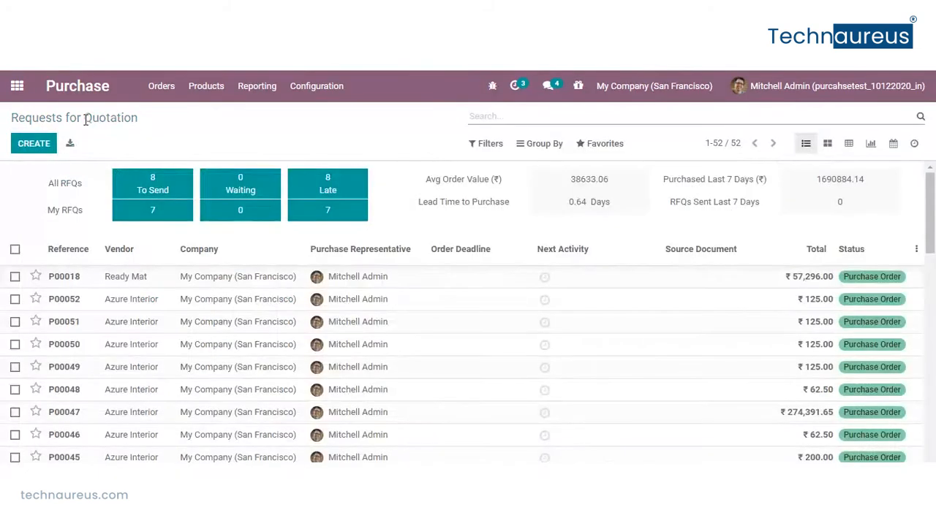
{"action": "left_click", "coordinate": [36, 145]}
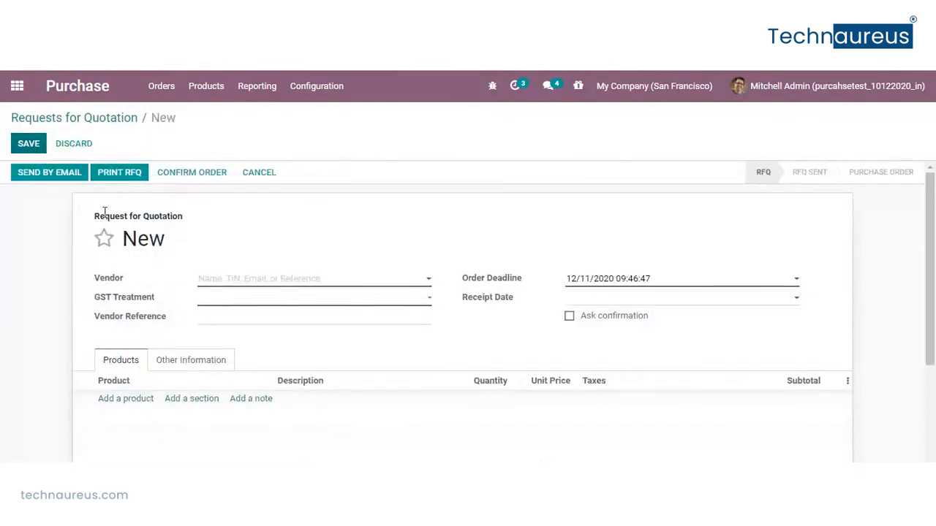
{"action": "left_click", "coordinate": [429, 282]}
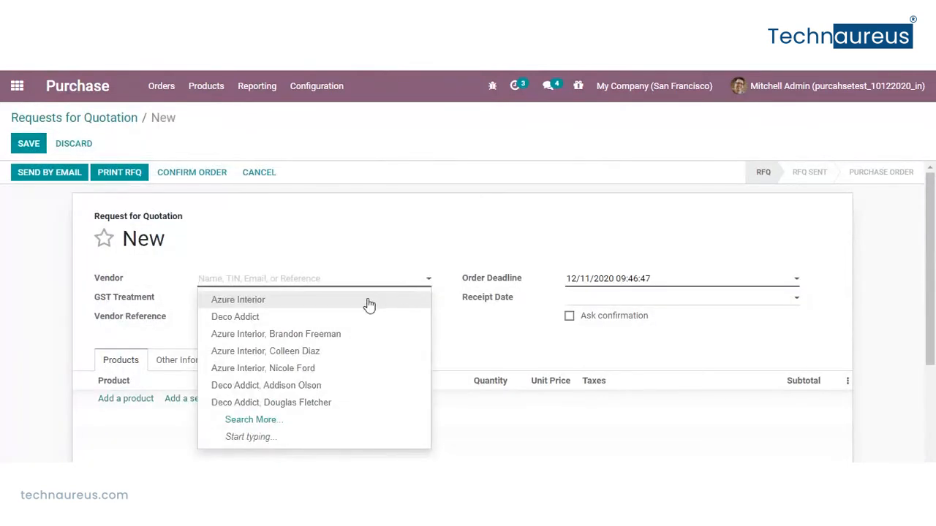
{"action": "left_click", "coordinate": [368, 305]}
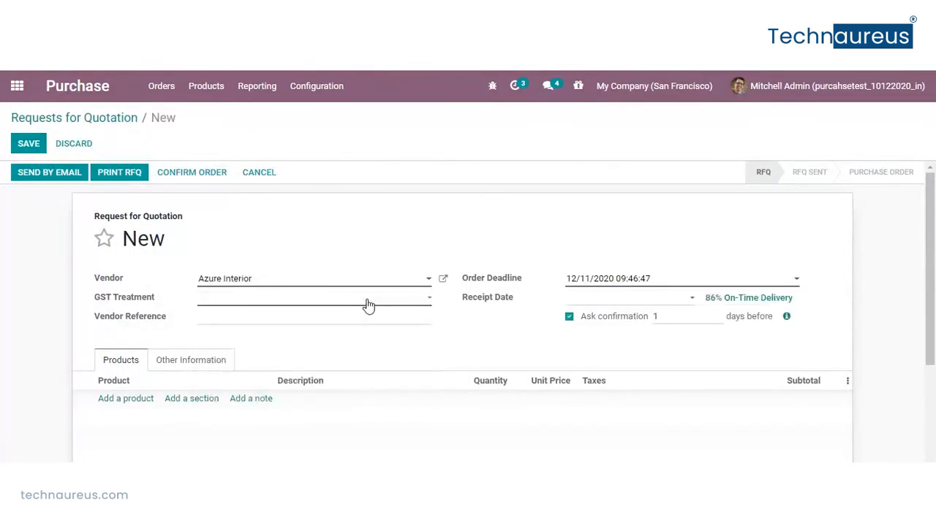
{"action": "left_click", "coordinate": [431, 303]}
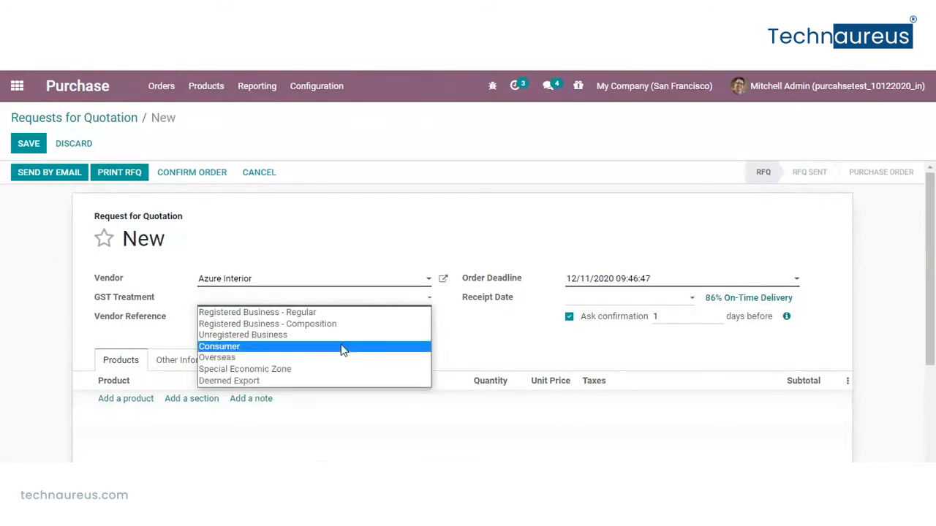
{"action": "left_click", "coordinate": [342, 348]}
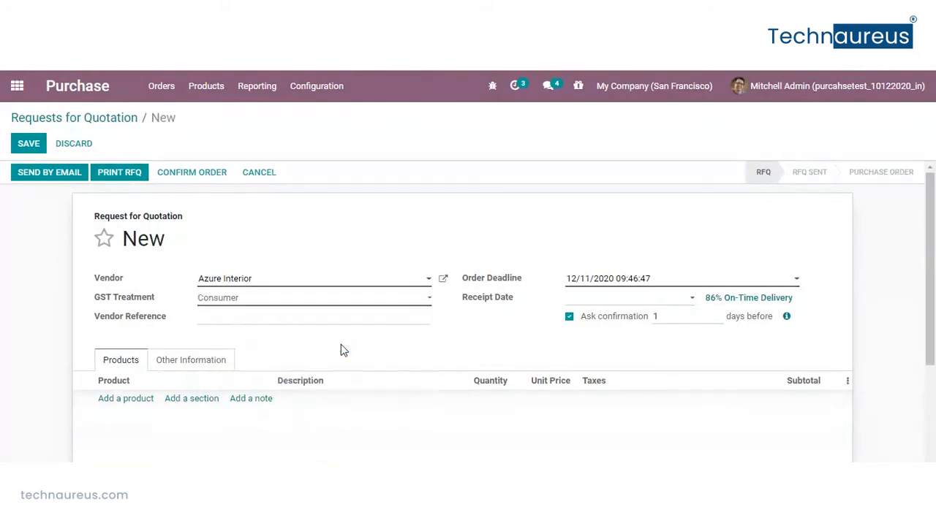
Step: Add the product Customizable Desk (CONFIG) (Aluminium, Black) to the order lines of the new request for quotation
{"action": "left_click", "coordinate": [129, 401]}
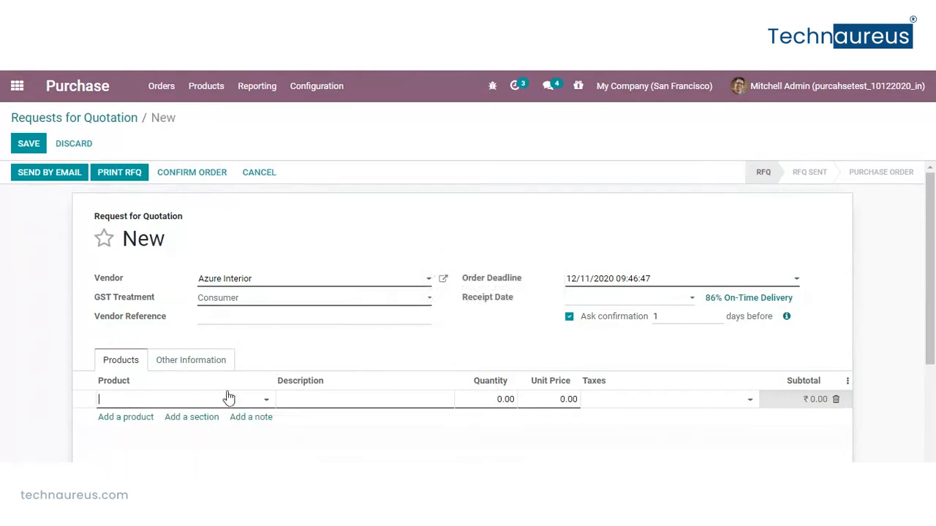
{"action": "left_click", "coordinate": [266, 400]}
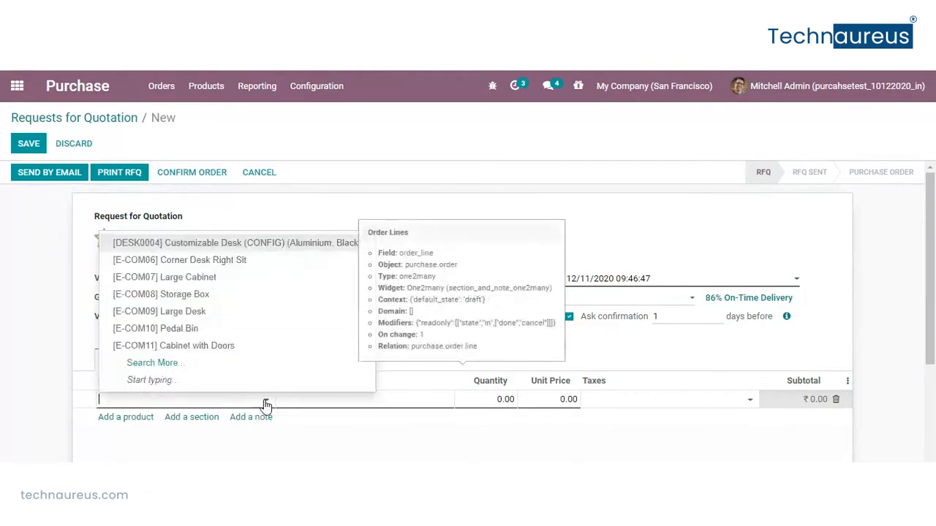
{"action": "left_click", "coordinate": [265, 243]}
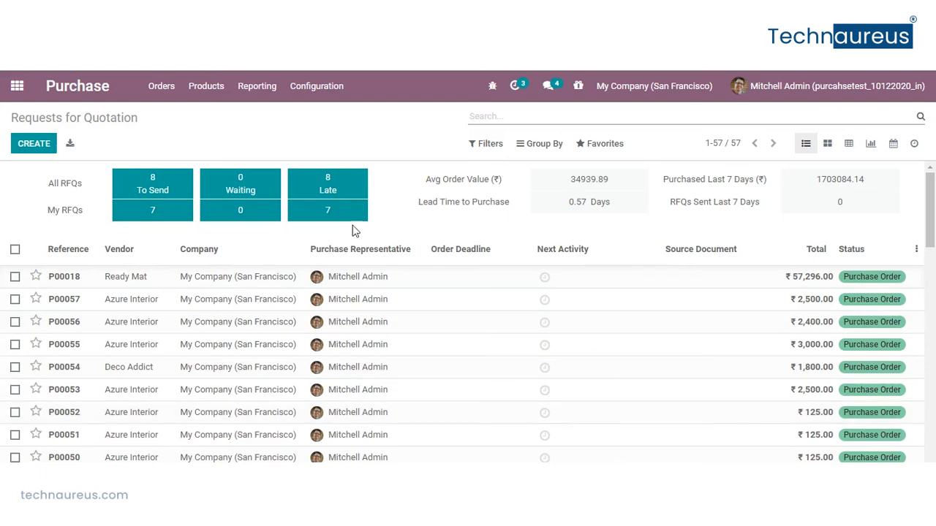
Step: Create another request for quotation for the vendor Deco Addict with the Consumer GST treatment
{"action": "left_click", "coordinate": [30, 147]}
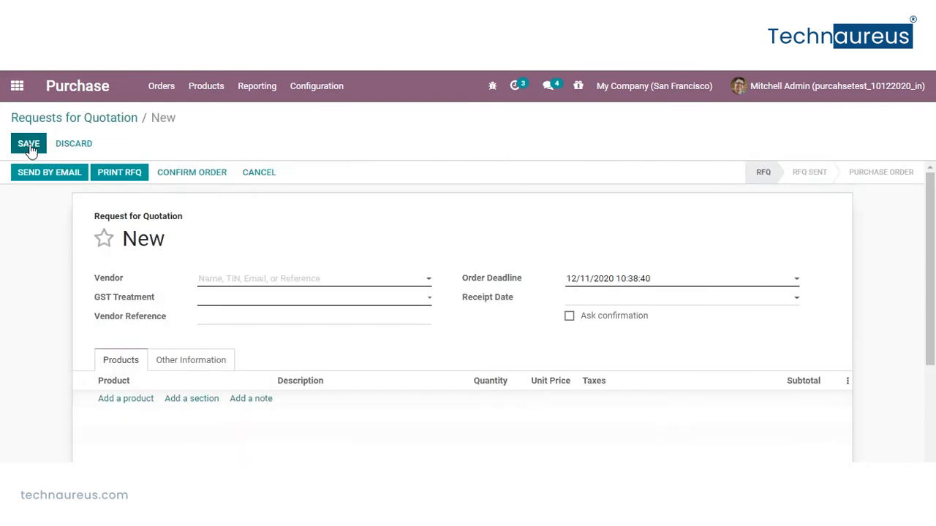
{"action": "left_click", "coordinate": [426, 290]}
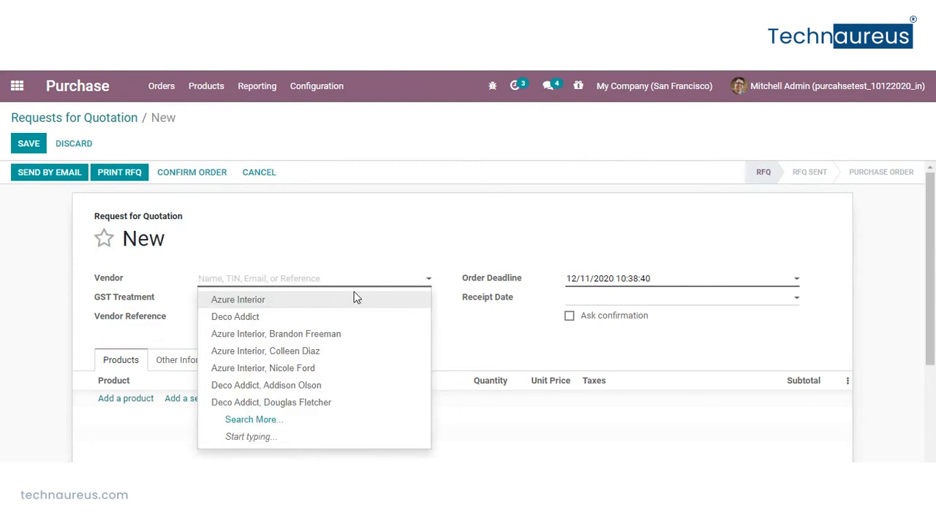
{"action": "left_click", "coordinate": [310, 320]}
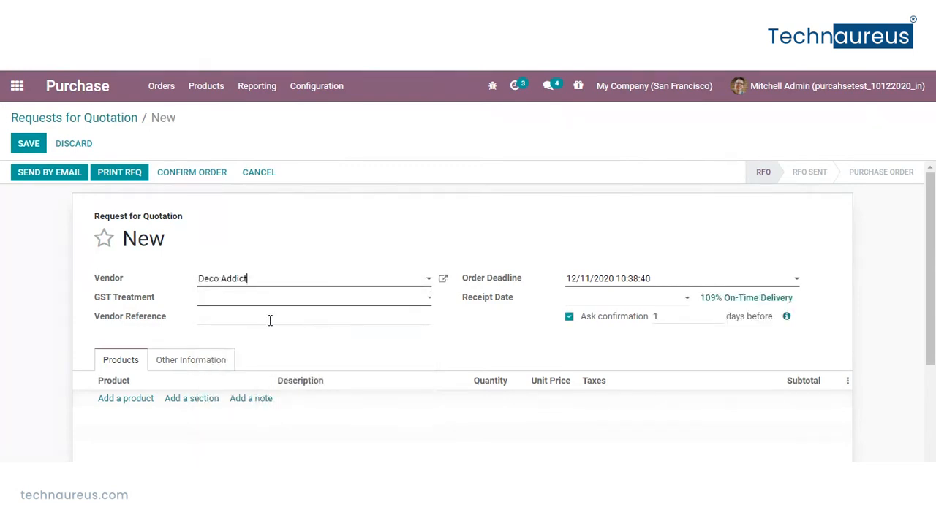
{"action": "left_click", "coordinate": [426, 302]}
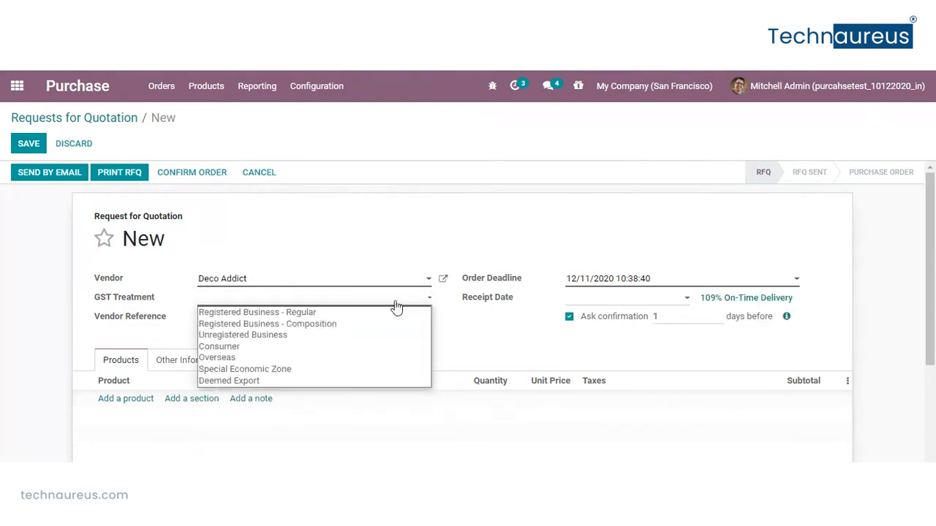
{"action": "left_click", "coordinate": [251, 347]}
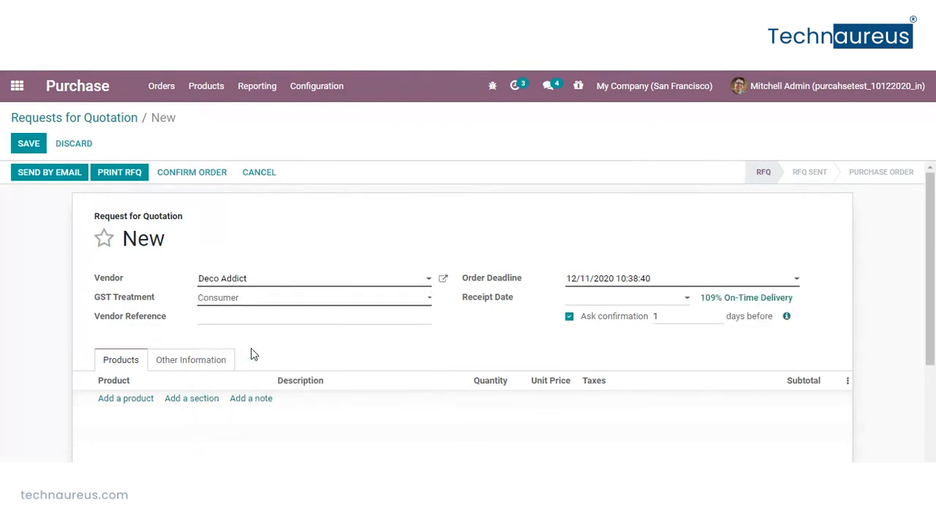
Step: Add Large Cabinet with a quantity of 5 to the order lines, and confirm the saved request as a purchase order
{"action": "left_click", "coordinate": [129, 401]}
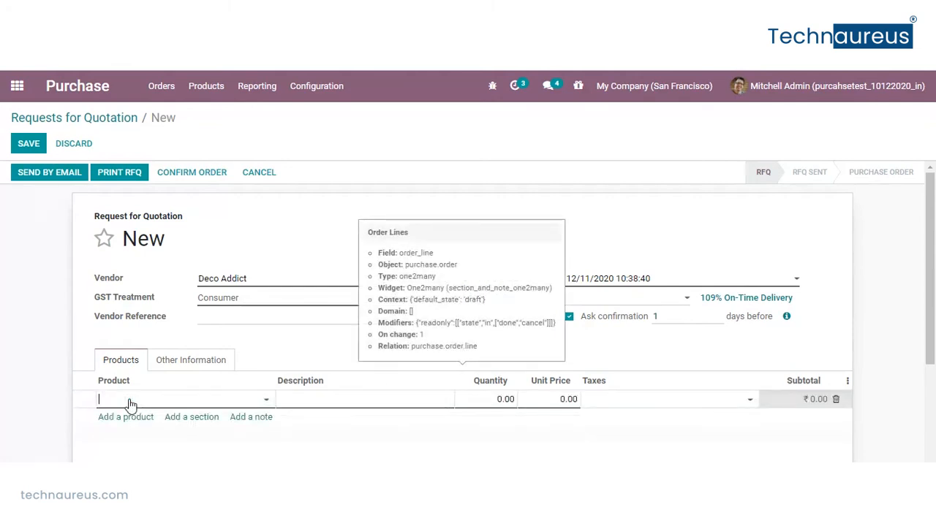
{"action": "left_click", "coordinate": [266, 400]}
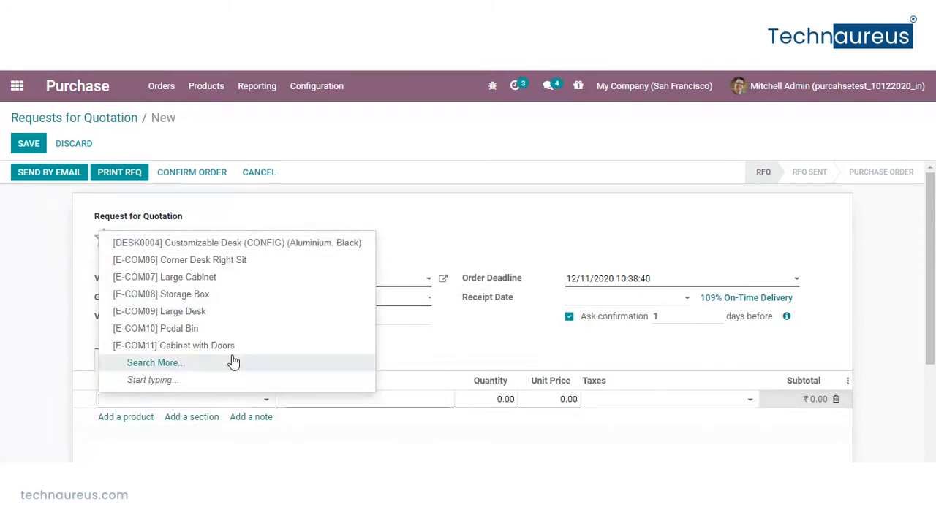
{"action": "left_click", "coordinate": [226, 285]}
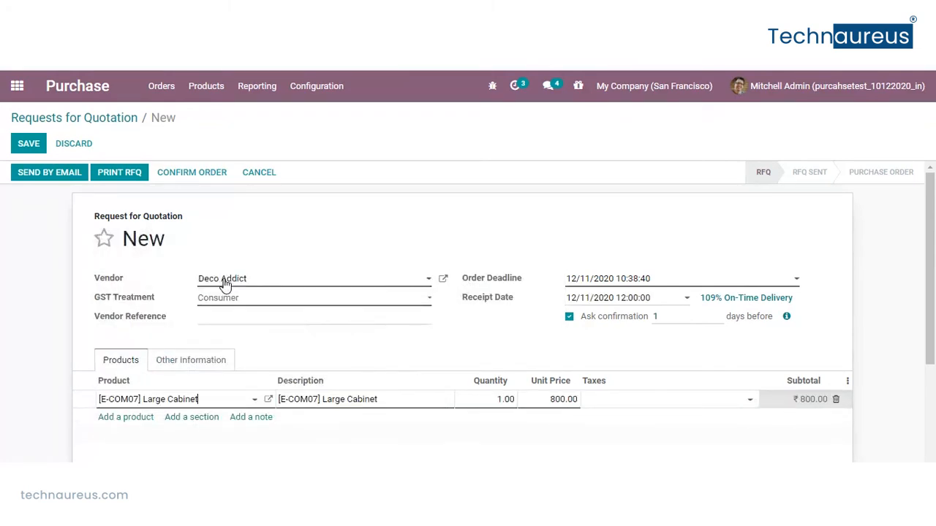
{"action": "left_click", "coordinate": [494, 399]}
{"action": "key", "text": "BackSpace"}
{"action": "type", "text": "5"}
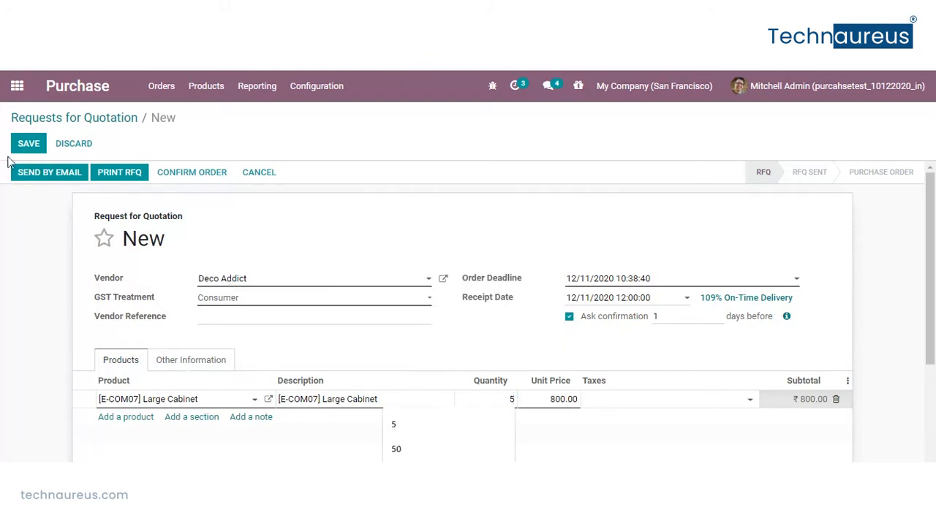
{"action": "left_click", "coordinate": [31, 145]}
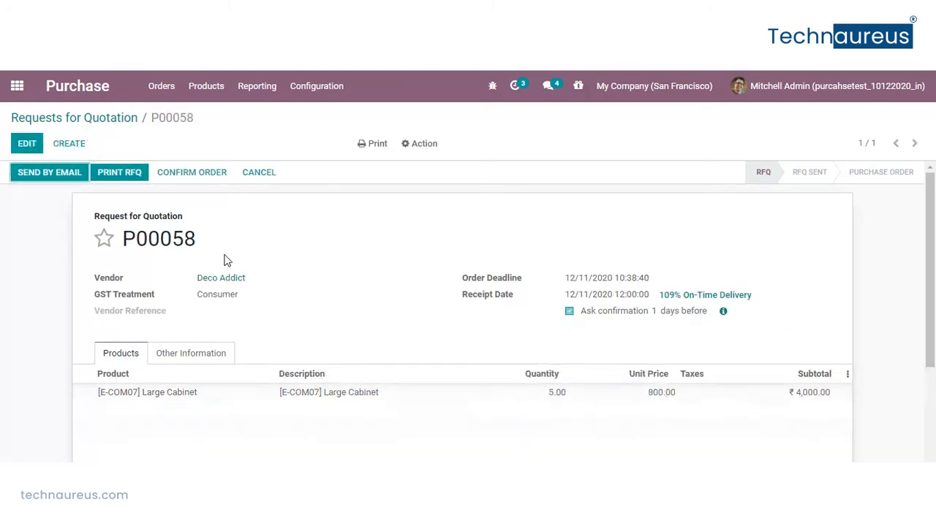
{"action": "left_click", "coordinate": [201, 175]}
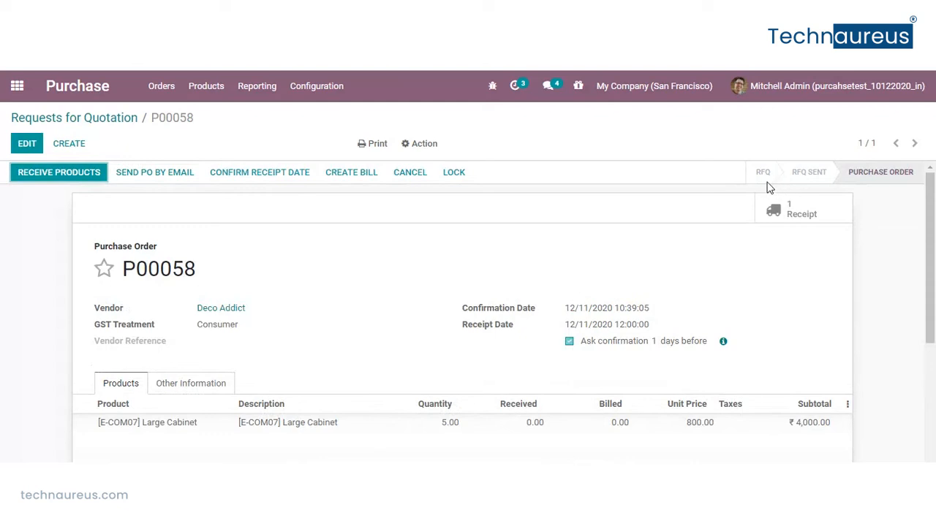
Step: Try to create a vendor bill for the Large Cabinet purchase order before receiving any products
{"action": "mouse_move", "coordinate": [753, 186]}
{"action": "left_click", "coordinate": [352, 173]}
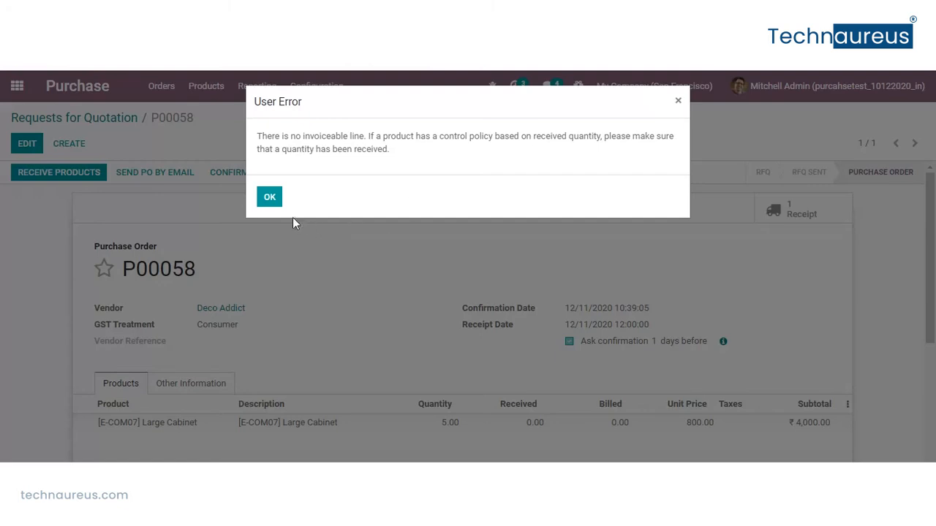
{"action": "left_click", "coordinate": [270, 200]}
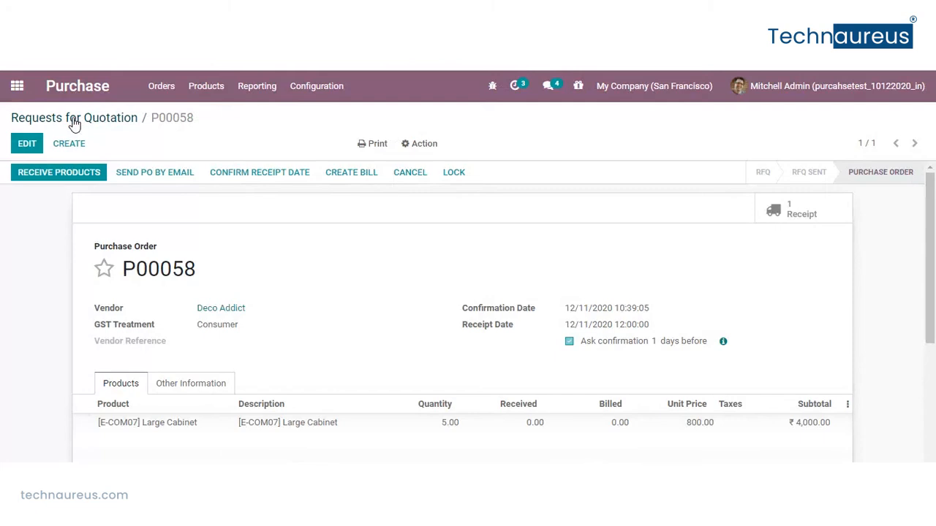
Step: Create a new request for quotation with Azure Interior as vendor and Consumer as GST treatment
{"action": "left_click", "coordinate": [64, 147]}
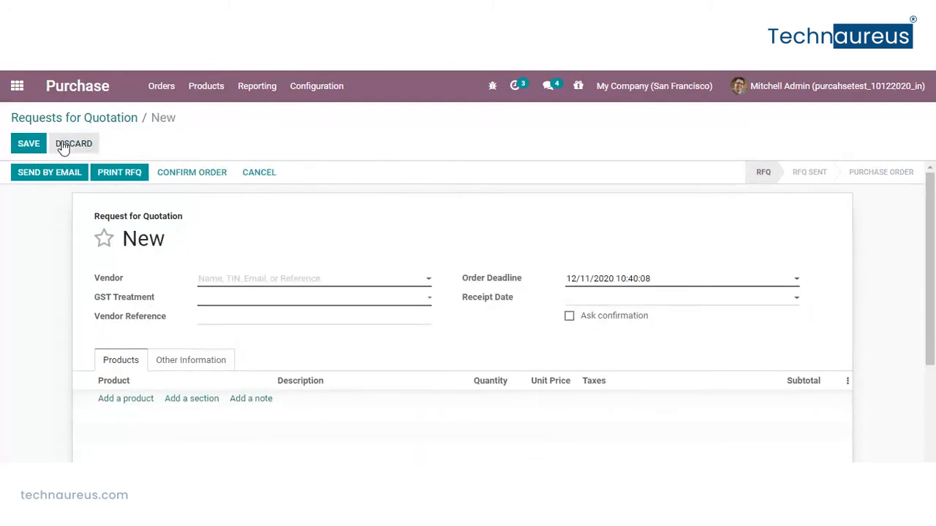
{"action": "left_click", "coordinate": [427, 282]}
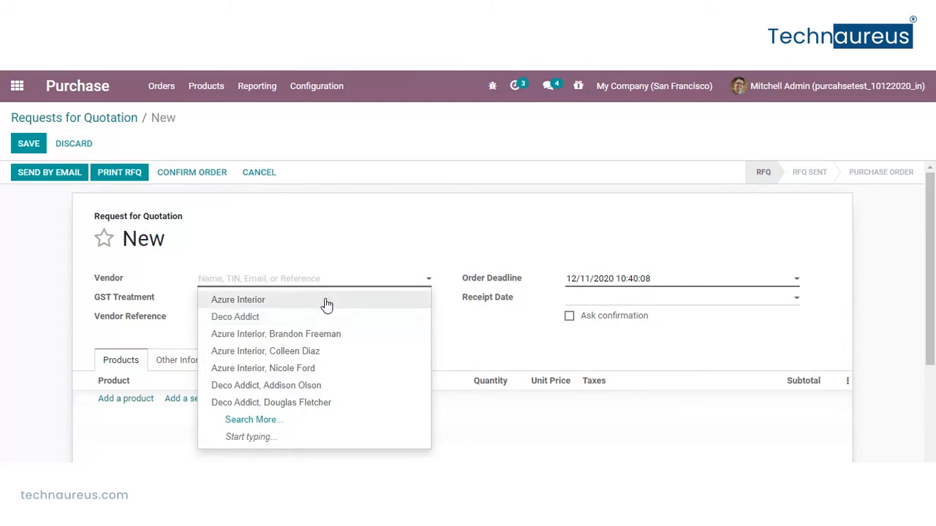
{"action": "left_click", "coordinate": [325, 302]}
{"action": "left_click", "coordinate": [431, 303]}
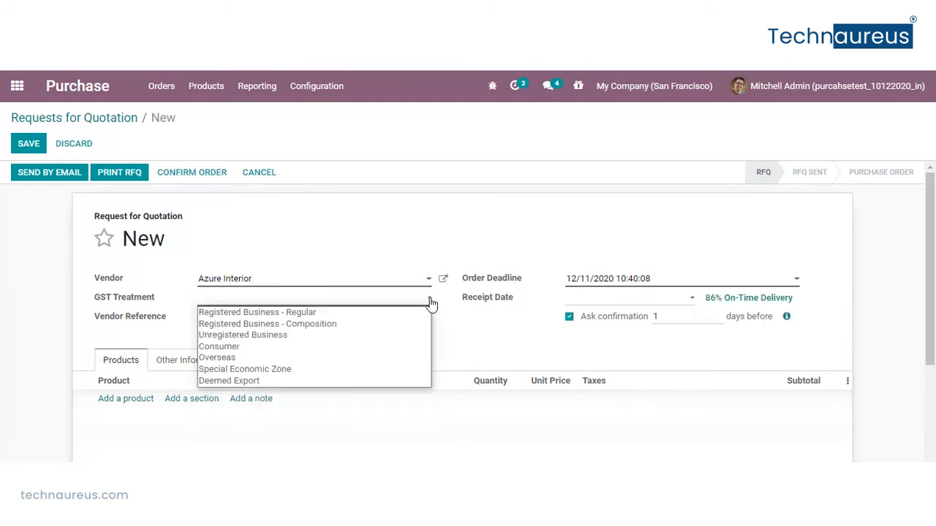
{"action": "left_click", "coordinate": [347, 351]}
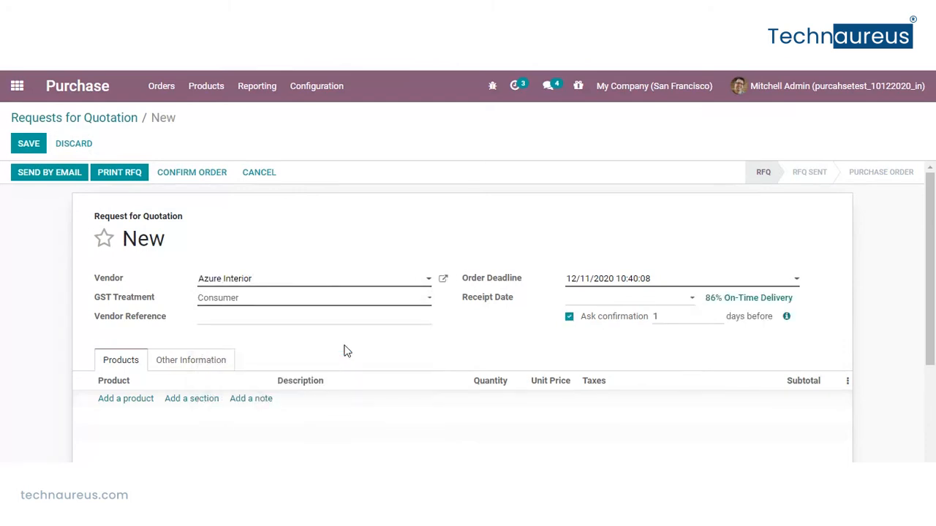
Step: Add Cabinet with Doors to the order lines with a quantity of 3
{"action": "left_click", "coordinate": [133, 400]}
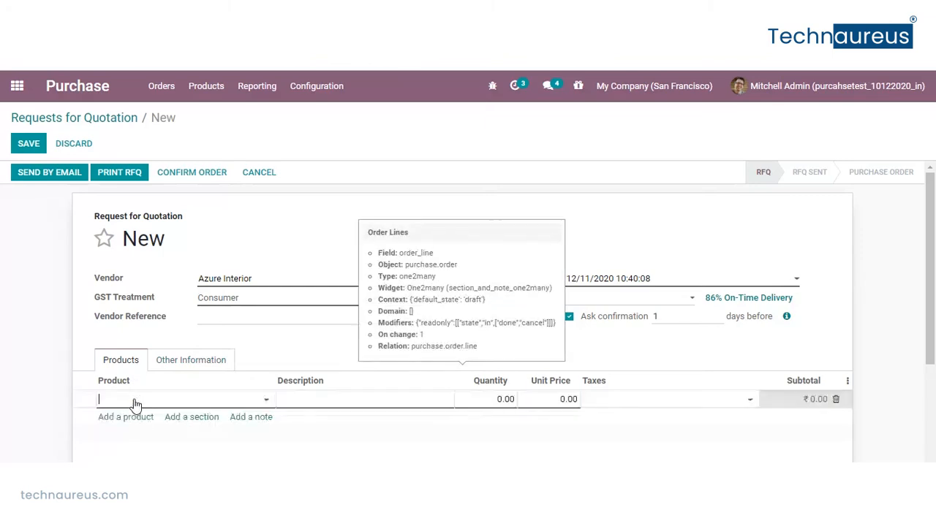
{"action": "left_click", "coordinate": [266, 402]}
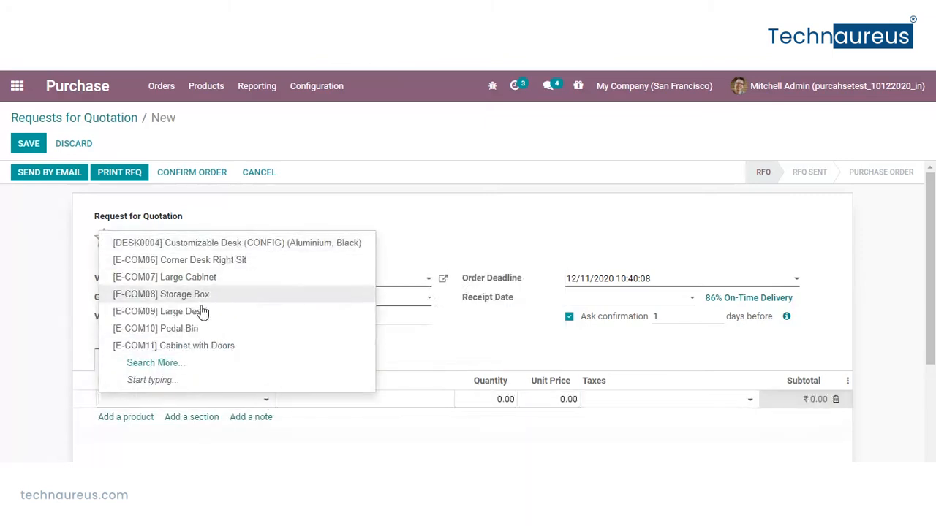
{"action": "left_click", "coordinate": [196, 346]}
{"action": "left_click", "coordinate": [492, 403]}
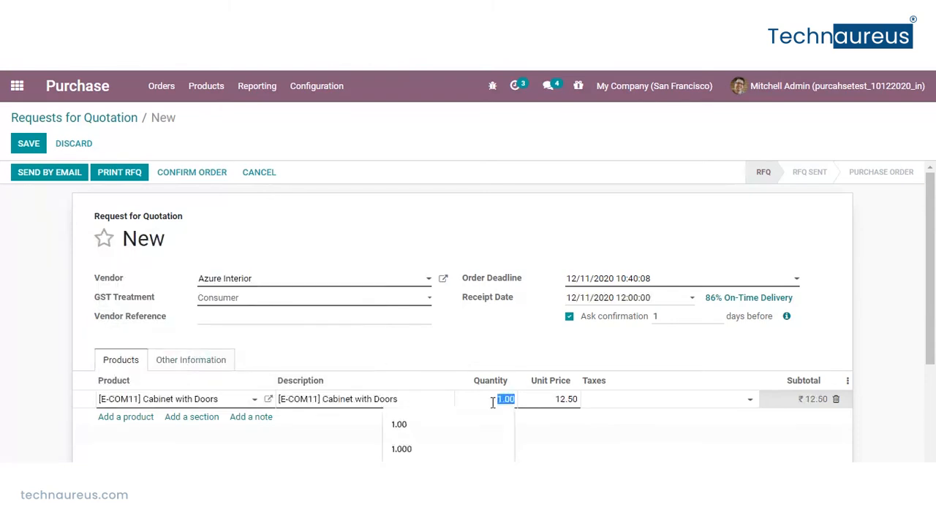
{"action": "key", "text": "BackSpace"}
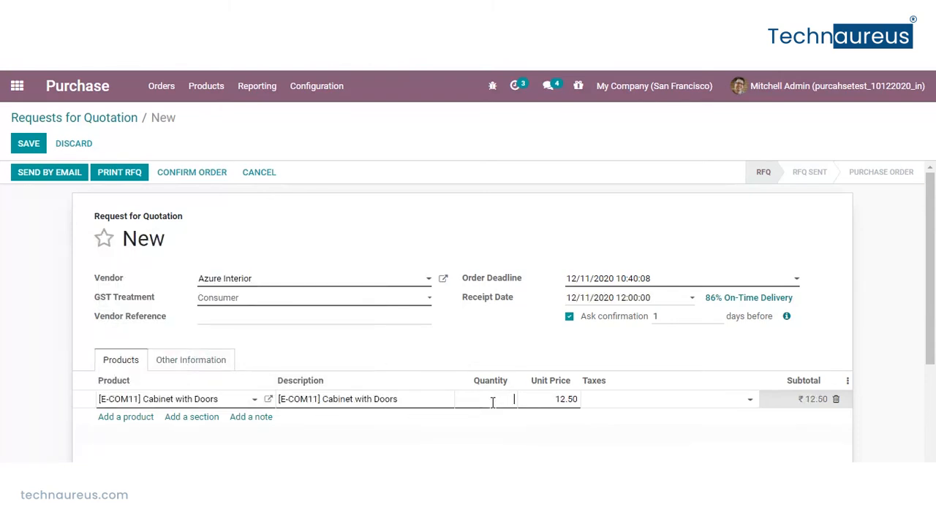
{"action": "type", "text": "3"}
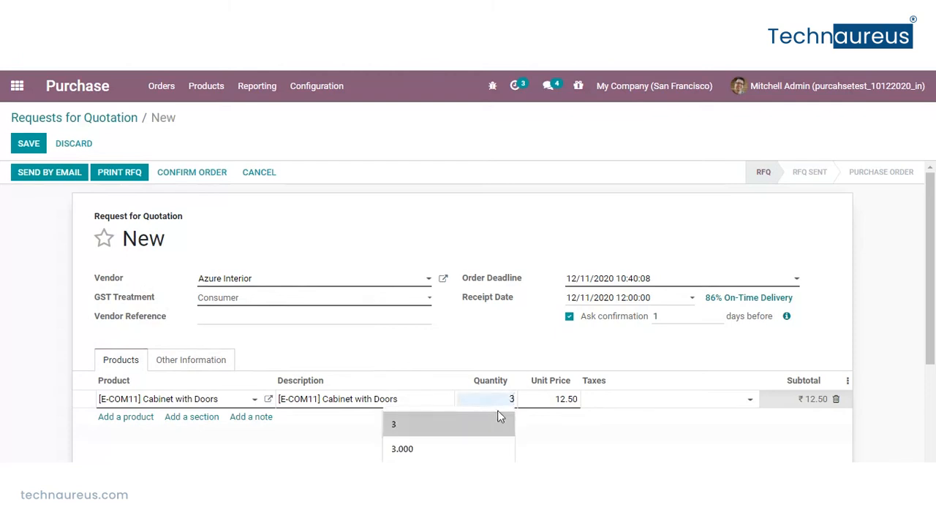
{"action": "left_click", "coordinate": [516, 355]}
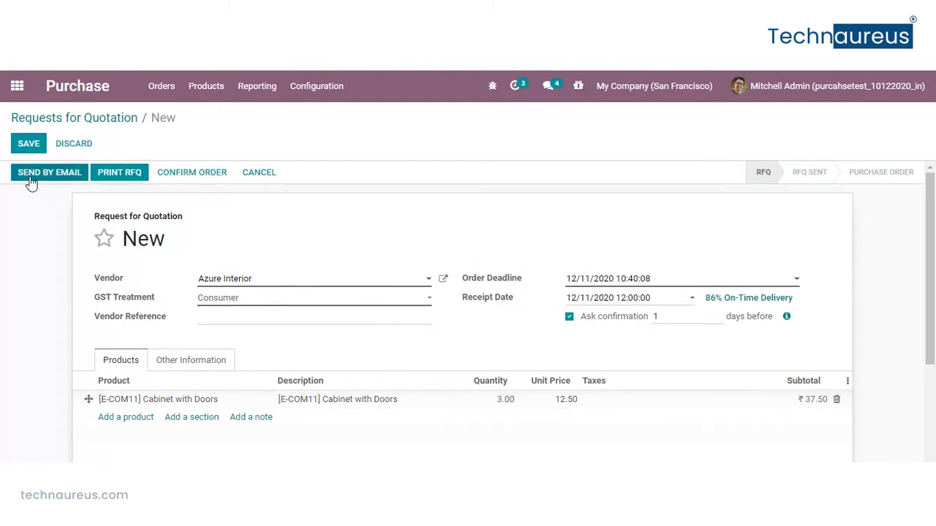
Step: Save and confirm the cabinet request as a purchase order, and open its product receipt
{"action": "left_click", "coordinate": [29, 145]}
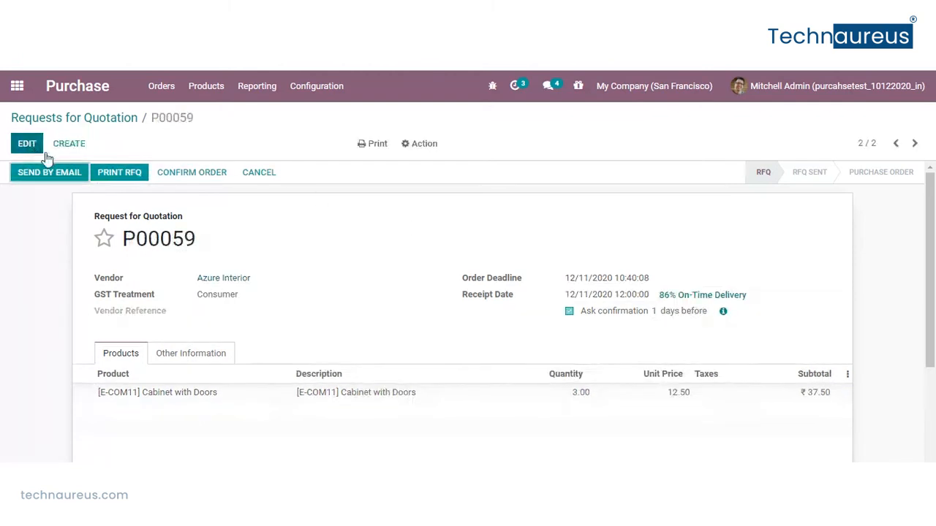
{"action": "left_click", "coordinate": [208, 179]}
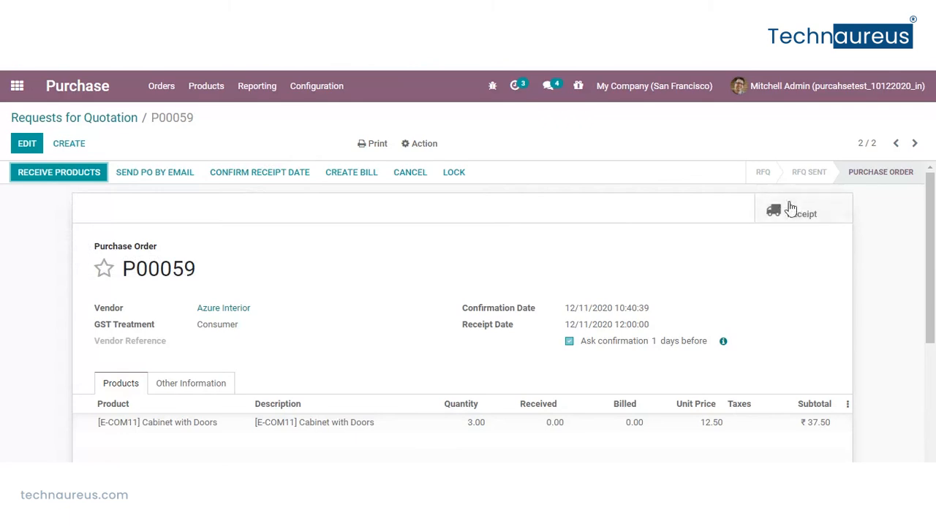
{"action": "left_click", "coordinate": [46, 177]}
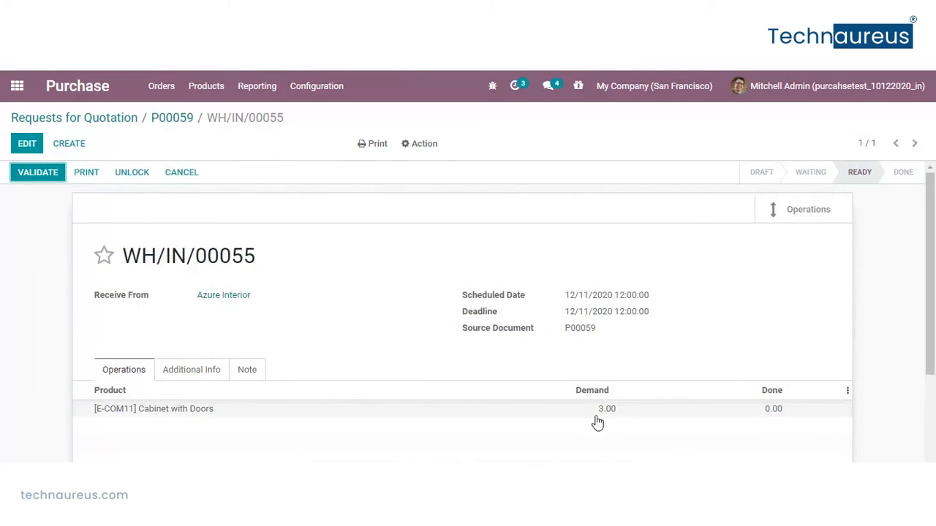
Step: Record a done quantity of 3 for Cabinet with Doors on the receipt, save it and validate it
{"action": "left_click", "coordinate": [23, 147]}
{"action": "left_click", "coordinate": [787, 415]}
{"action": "key", "text": "BackSpace"}
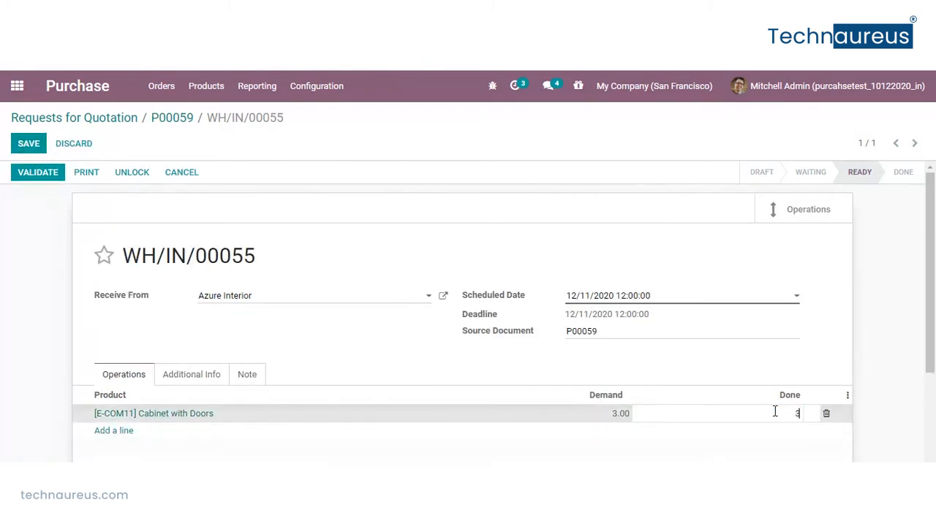
{"action": "left_click", "coordinate": [28, 150]}
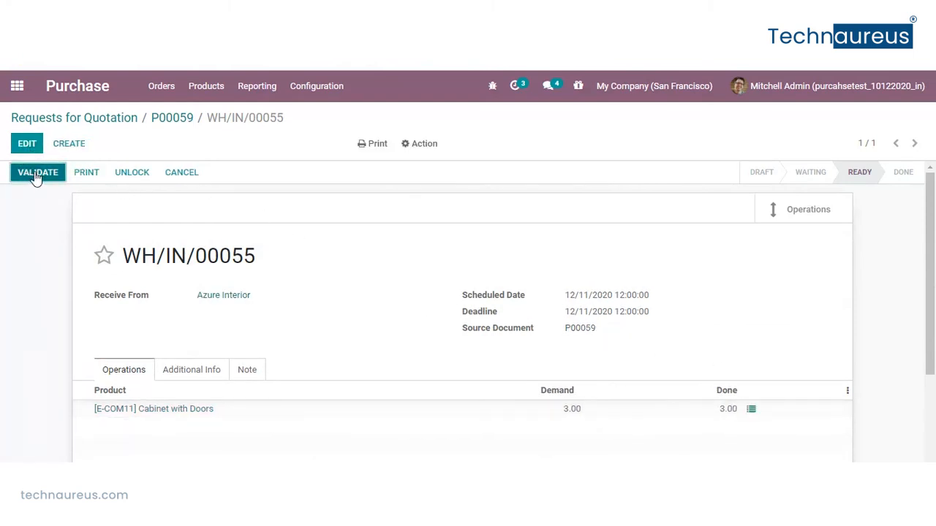
{"action": "left_click", "coordinate": [36, 175]}
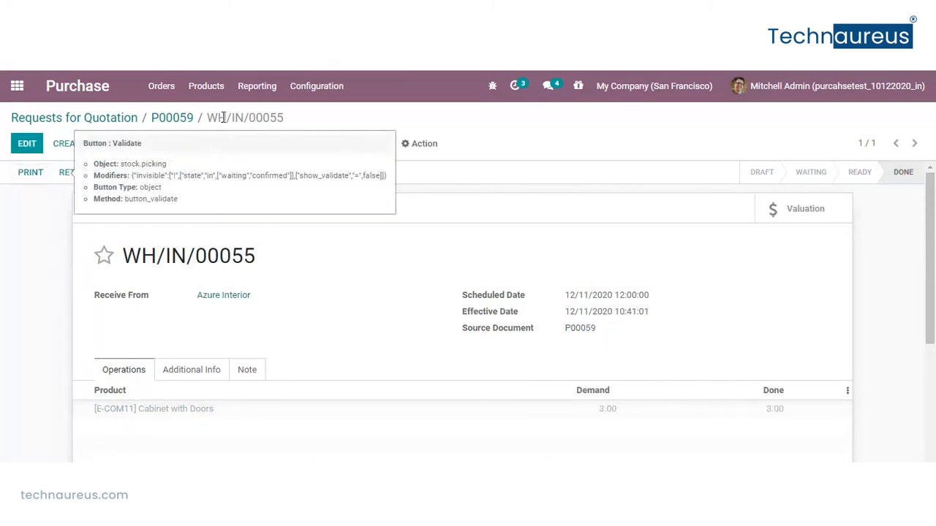
Step: Create a vendor bill from purchase order P00059 and set its Cabinet with Doors quantity to 5
{"action": "left_click", "coordinate": [172, 119]}
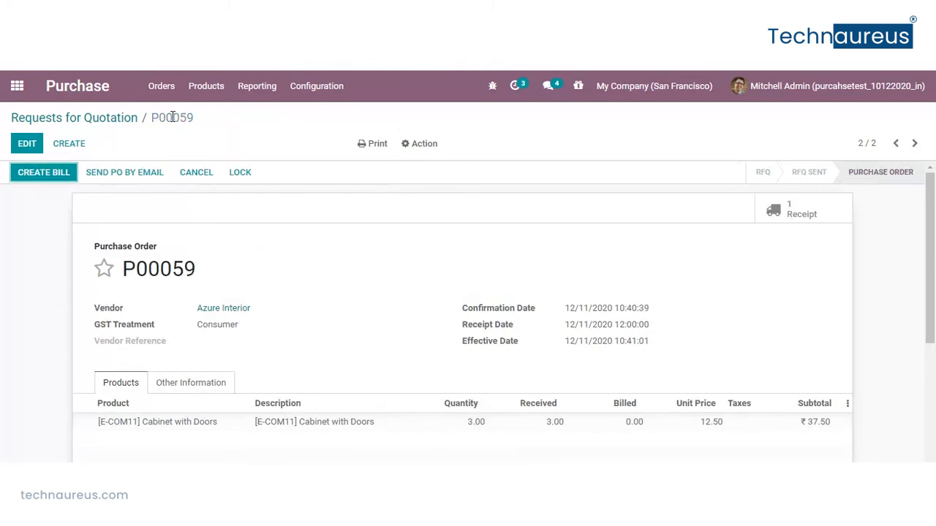
{"action": "left_click", "coordinate": [56, 173]}
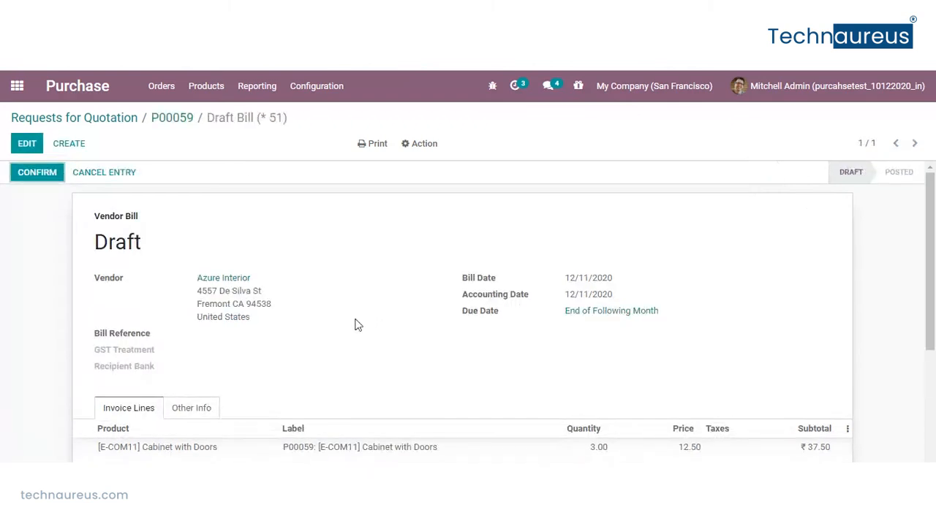
{"action": "scroll", "coordinate": [366, 347], "scroll_direction": "down", "scroll_amount": 2}
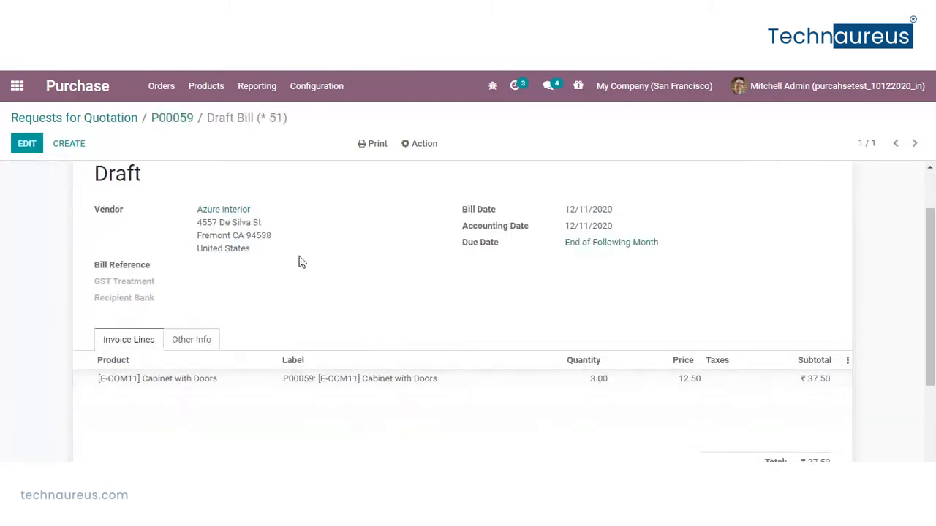
{"action": "left_click", "coordinate": [29, 147]}
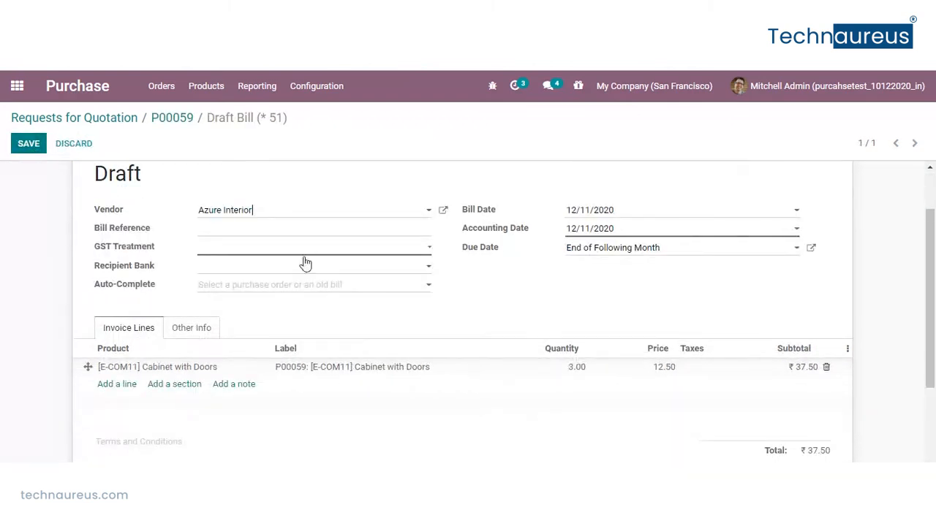
{"action": "left_click", "coordinate": [563, 367]}
{"action": "key", "text": "BackSpace"}
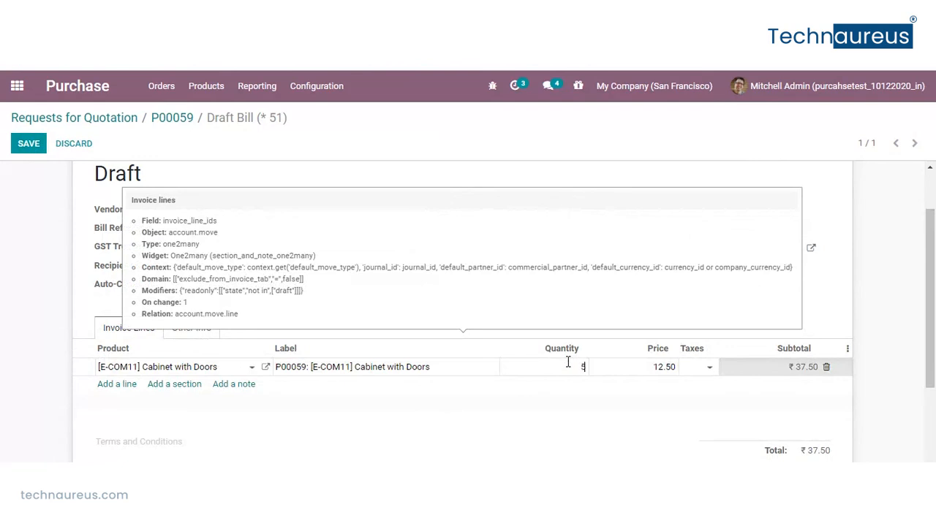
{"action": "left_click", "coordinate": [553, 402]}
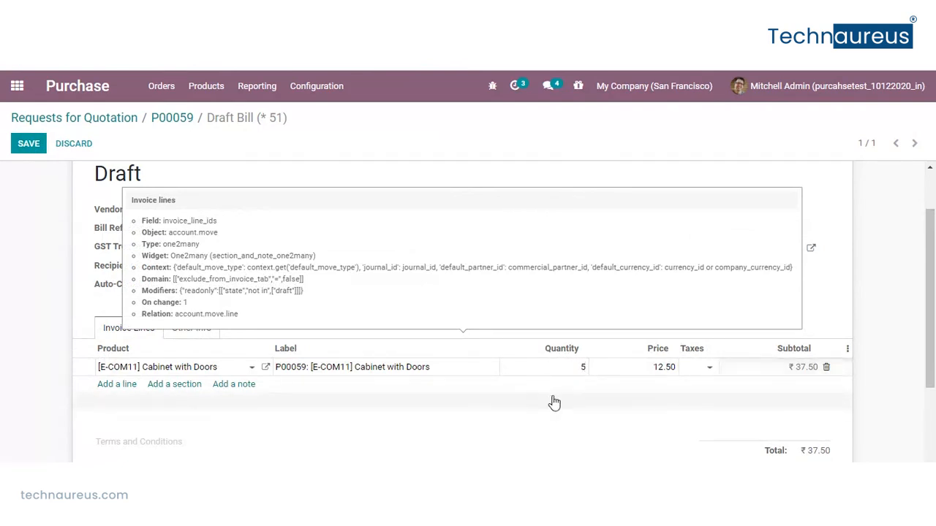
{"action": "scroll", "coordinate": [380, 210], "scroll_direction": "up", "scroll_amount": 2}
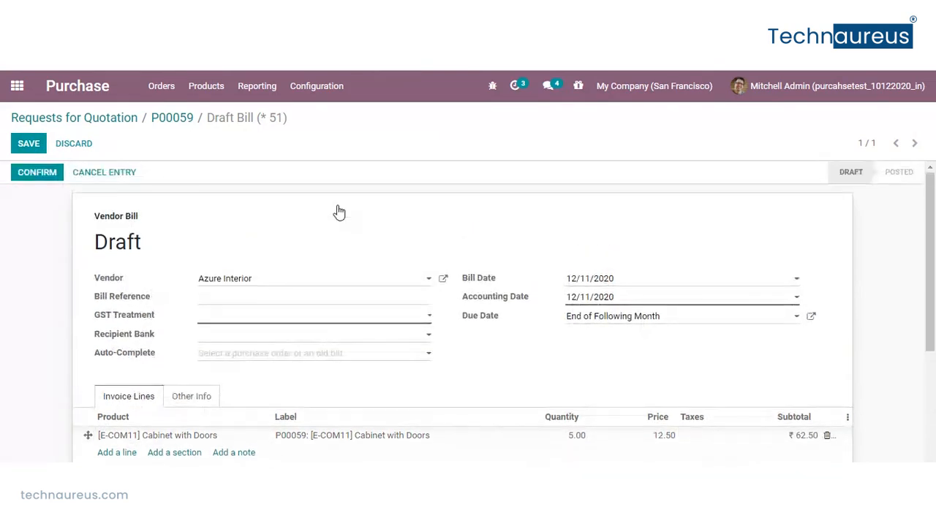
Step: Save the draft bill with Consumer as GST treatment and check its Should Be Paid value
{"action": "left_click", "coordinate": [28, 144]}
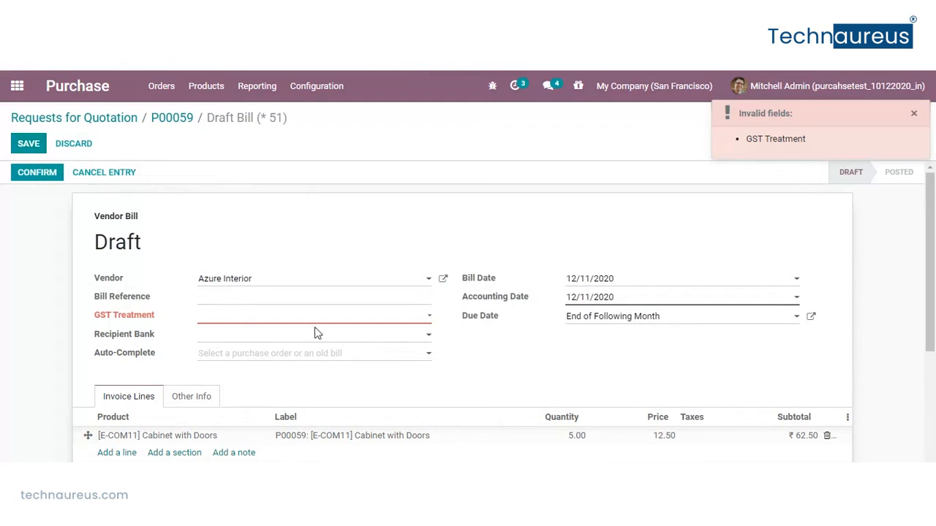
{"action": "left_click", "coordinate": [429, 324]}
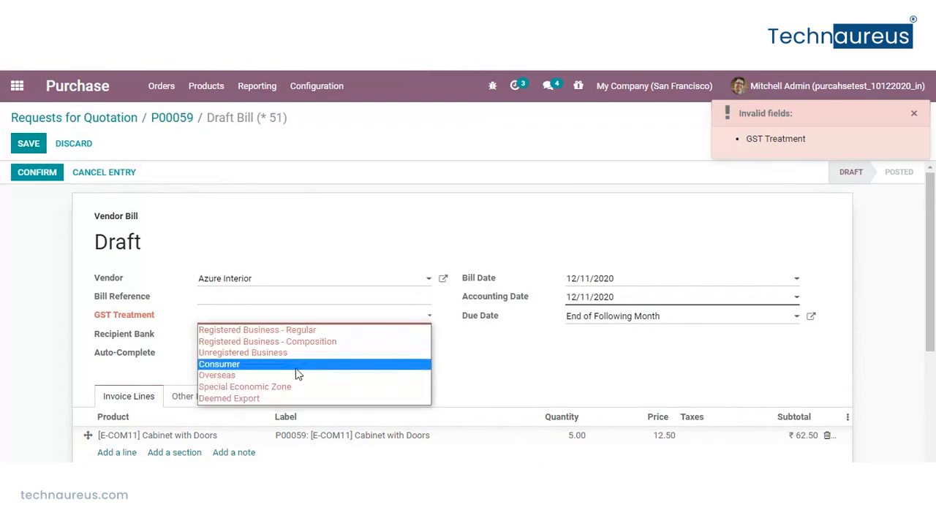
{"action": "left_click", "coordinate": [301, 367]}
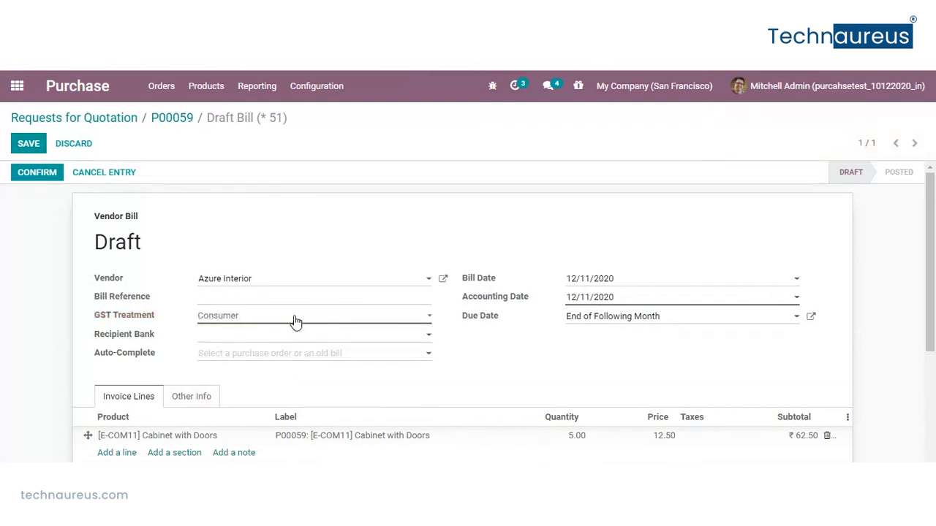
{"action": "left_click", "coordinate": [31, 143]}
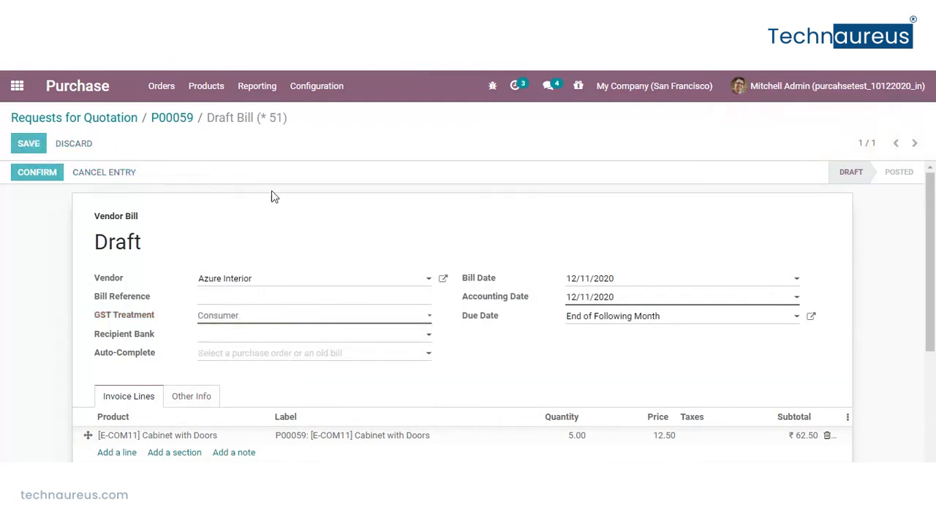
{"action": "scroll", "coordinate": [334, 282], "scroll_direction": "down", "scroll_amount": 2}
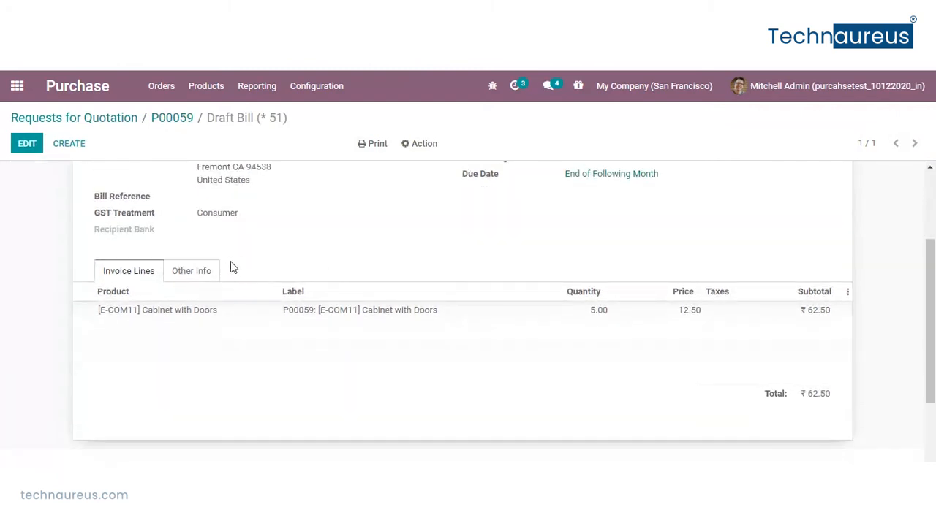
{"action": "left_click", "coordinate": [200, 279]}
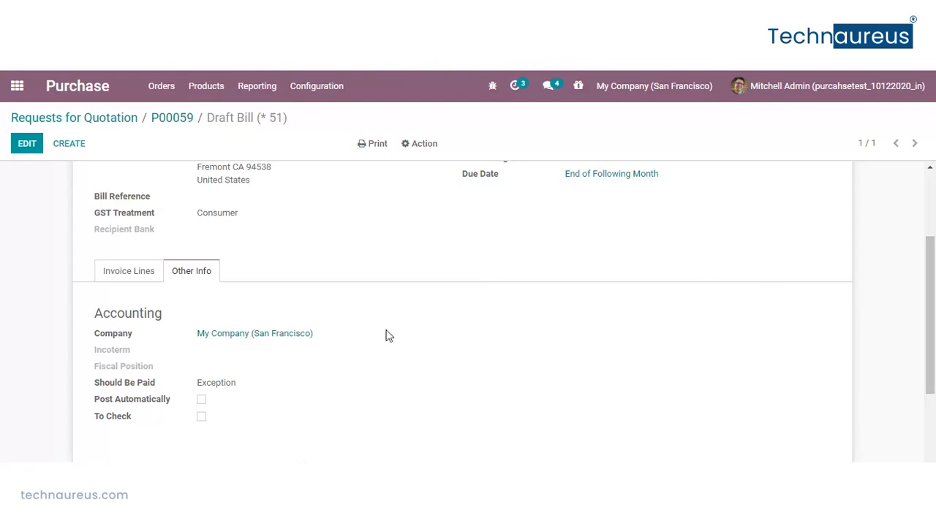
Step: Return to purchase order P00059 and review its ordered, received and billed quantities and its billing status
{"action": "left_click", "coordinate": [170, 118]}
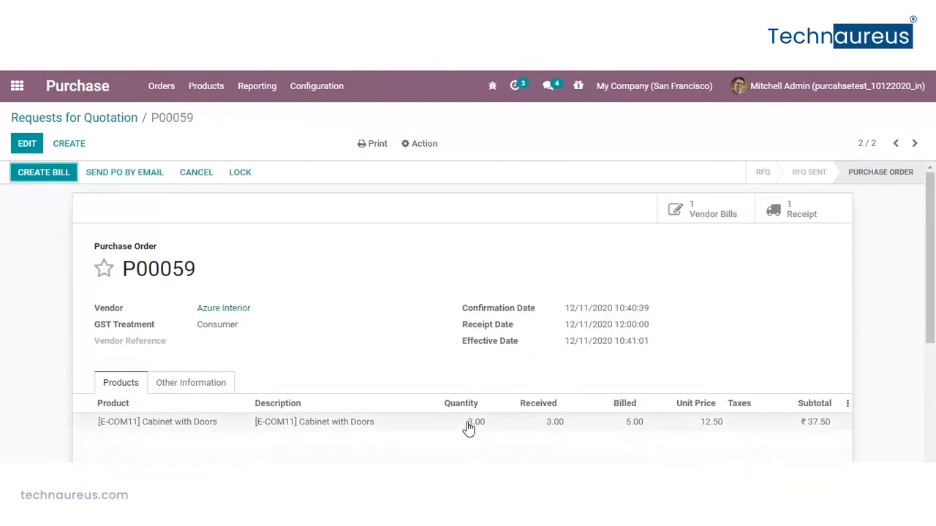
{"action": "mouse_move", "coordinate": [458, 441]}
{"action": "left_click", "coordinate": [194, 381]}
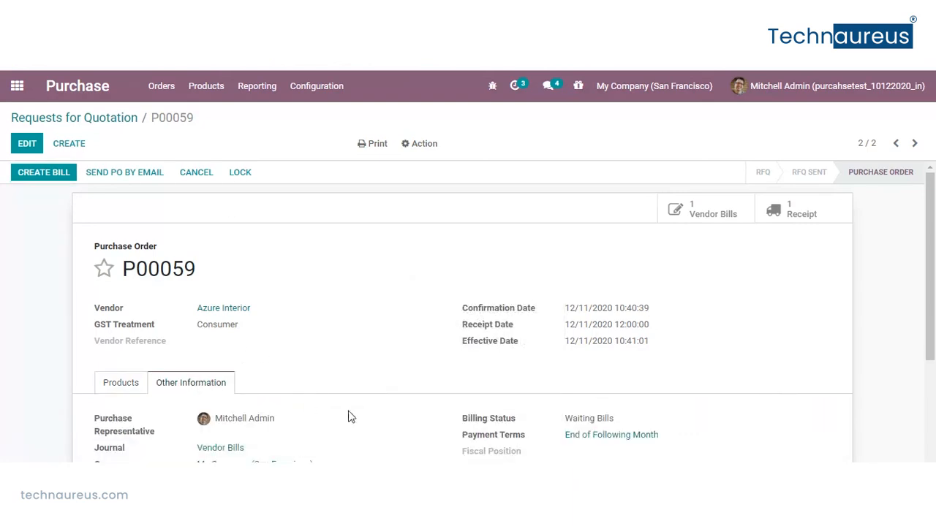
{"action": "scroll", "coordinate": [367, 379], "scroll_direction": "down", "scroll_amount": 1}
{"action": "scroll", "coordinate": [257, 293], "scroll_direction": "up", "scroll_amount": 1}
Step: Create another bill from purchase order P00059 and check the Should Be Paid value of the resulting draft
{"action": "left_click", "coordinate": [58, 175]}
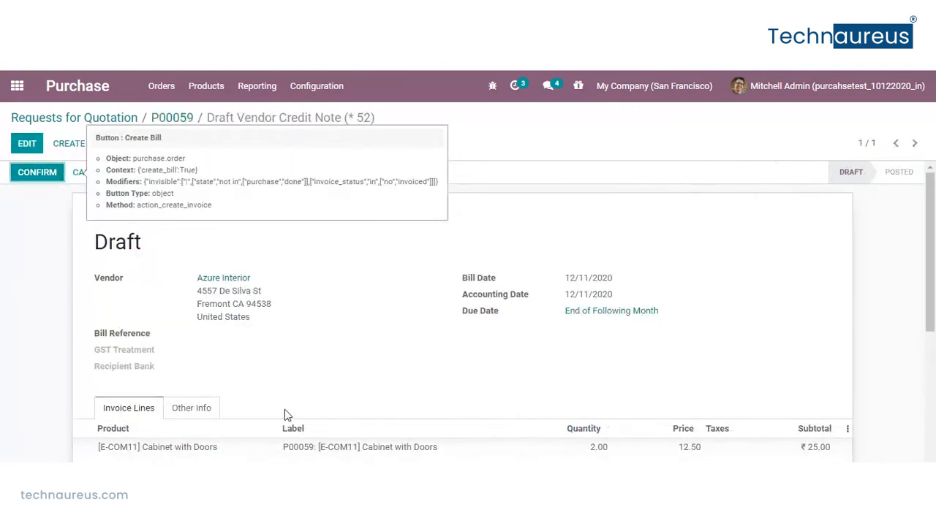
{"action": "left_click", "coordinate": [204, 411]}
{"action": "scroll", "coordinate": [358, 377], "scroll_direction": "down", "scroll_amount": 3}
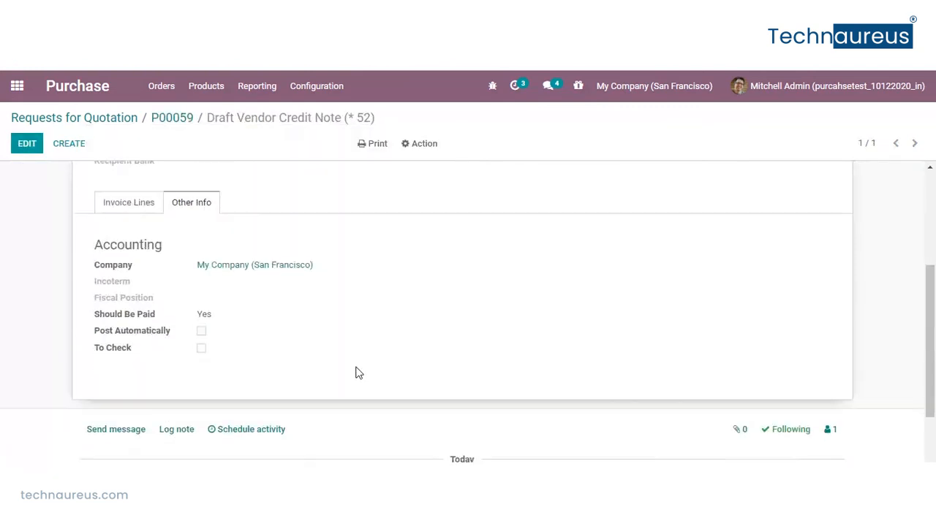
Step: Put the draft vendor credit note in edit mode and display the available Should Be Paid options
{"action": "left_click", "coordinate": [27, 146]}
{"action": "scroll", "coordinate": [490, 384], "scroll_direction": "down", "scroll_amount": 3}
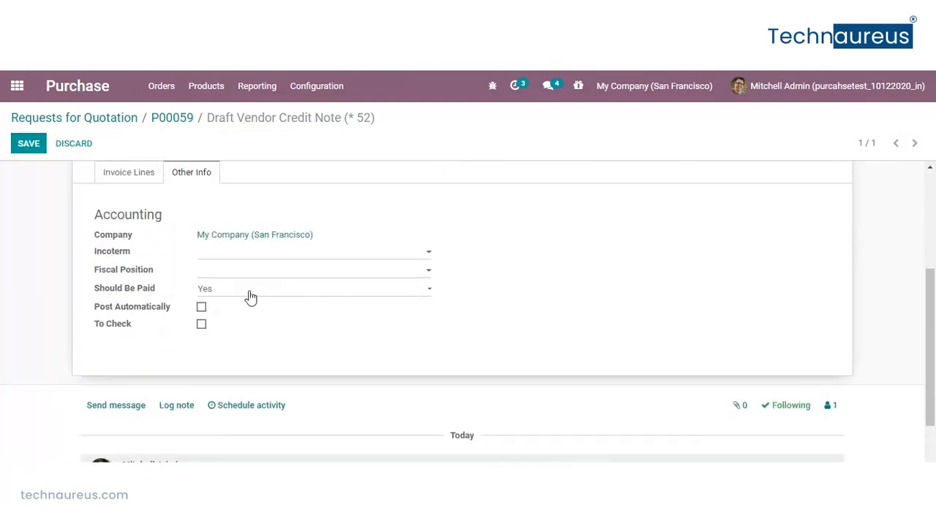
{"action": "left_click", "coordinate": [429, 295]}
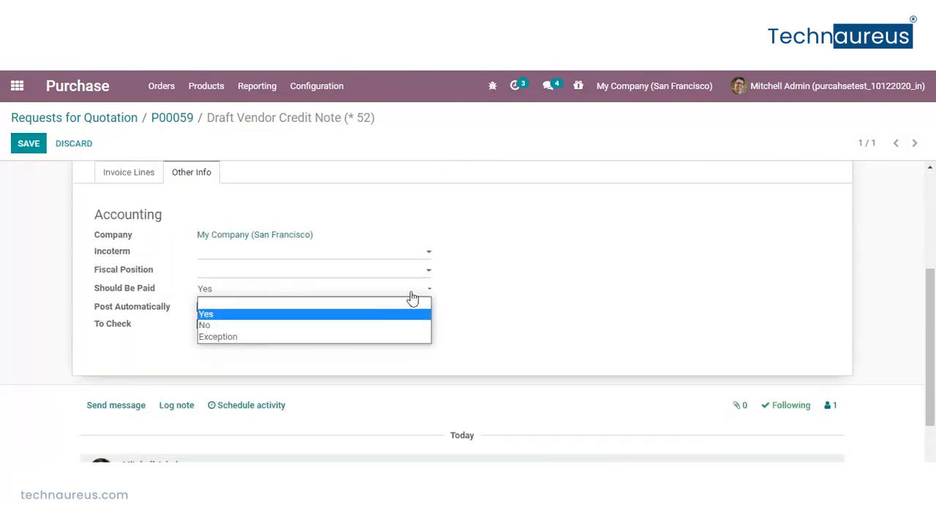